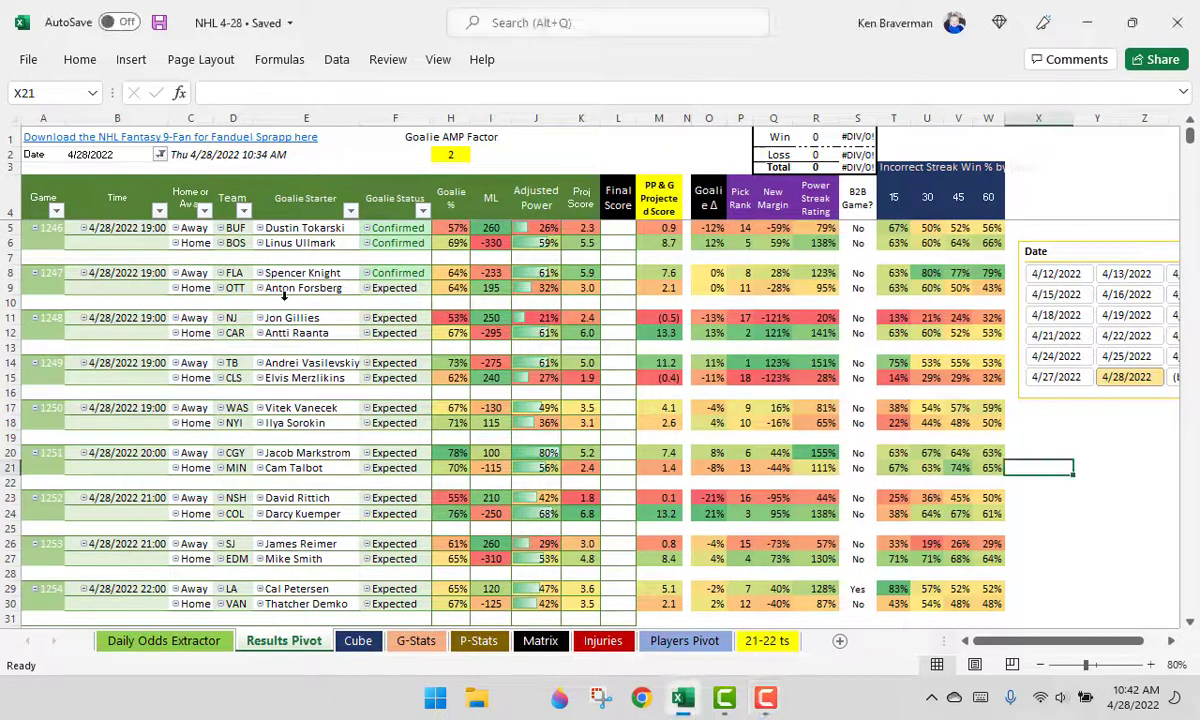
Step: Filter the Results Pivot to the 4/27/2022 games using the Date slicer
scroll(214, 437, "up", 2, "ctrl")
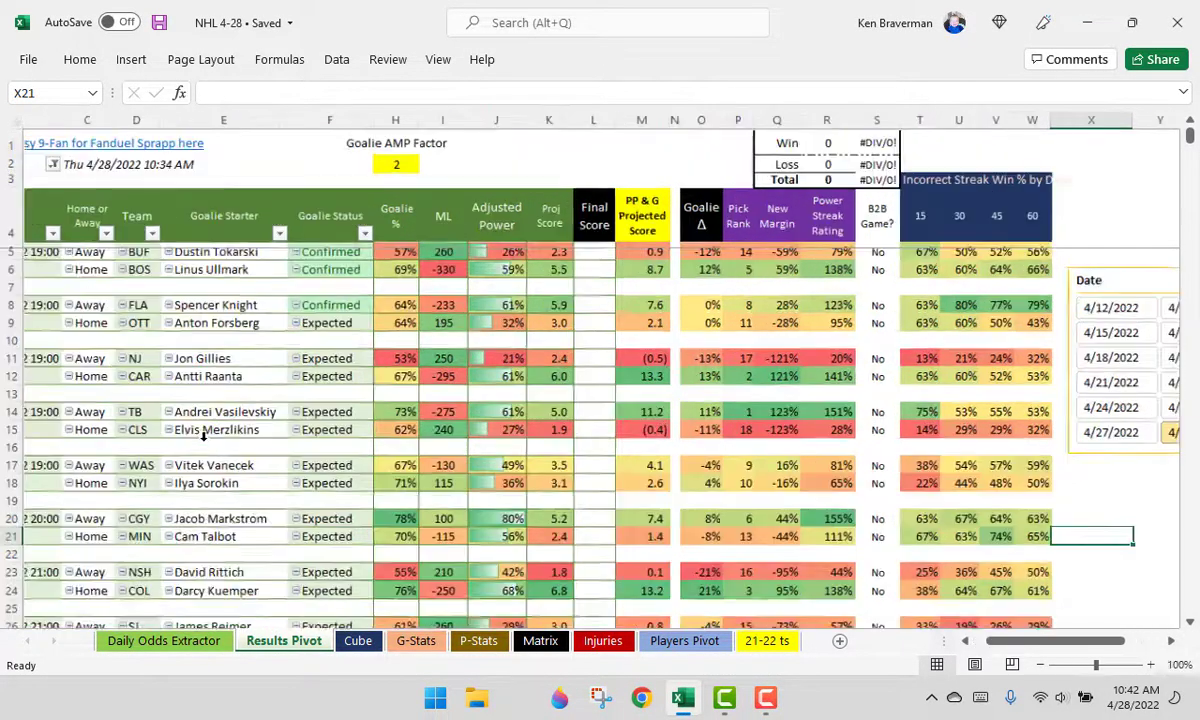
left_click_drag(1020, 643, 1000, 643)
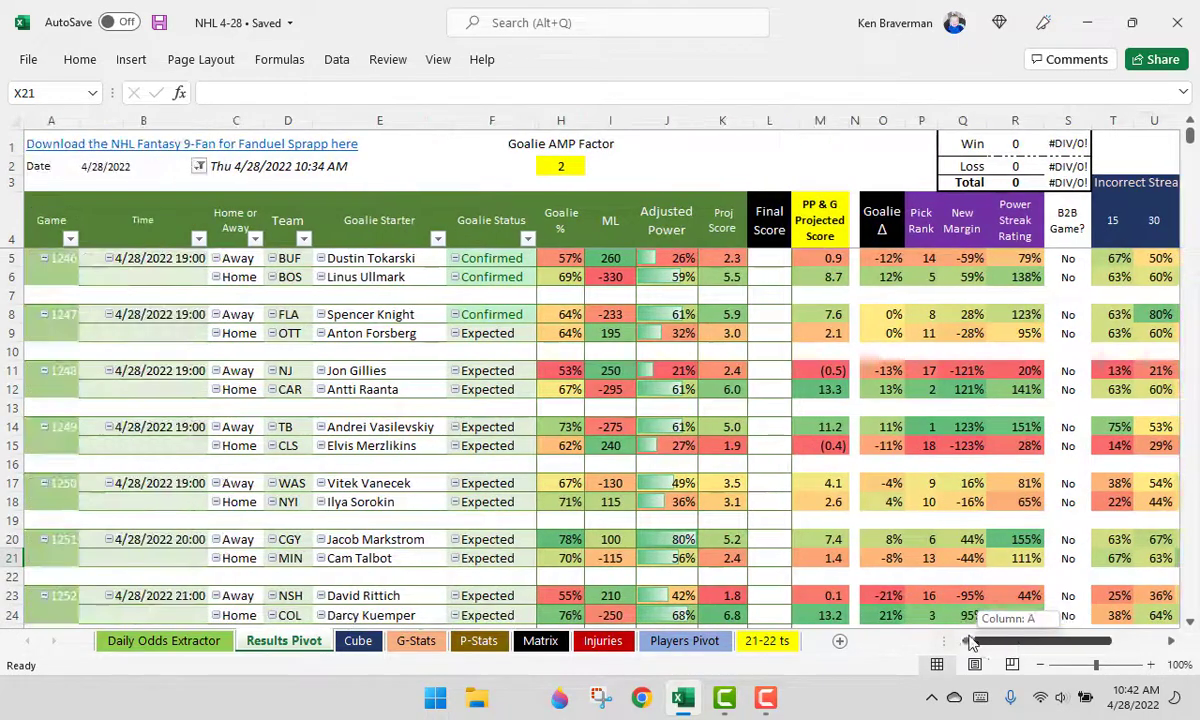
scroll(300, 395, "down", 2)
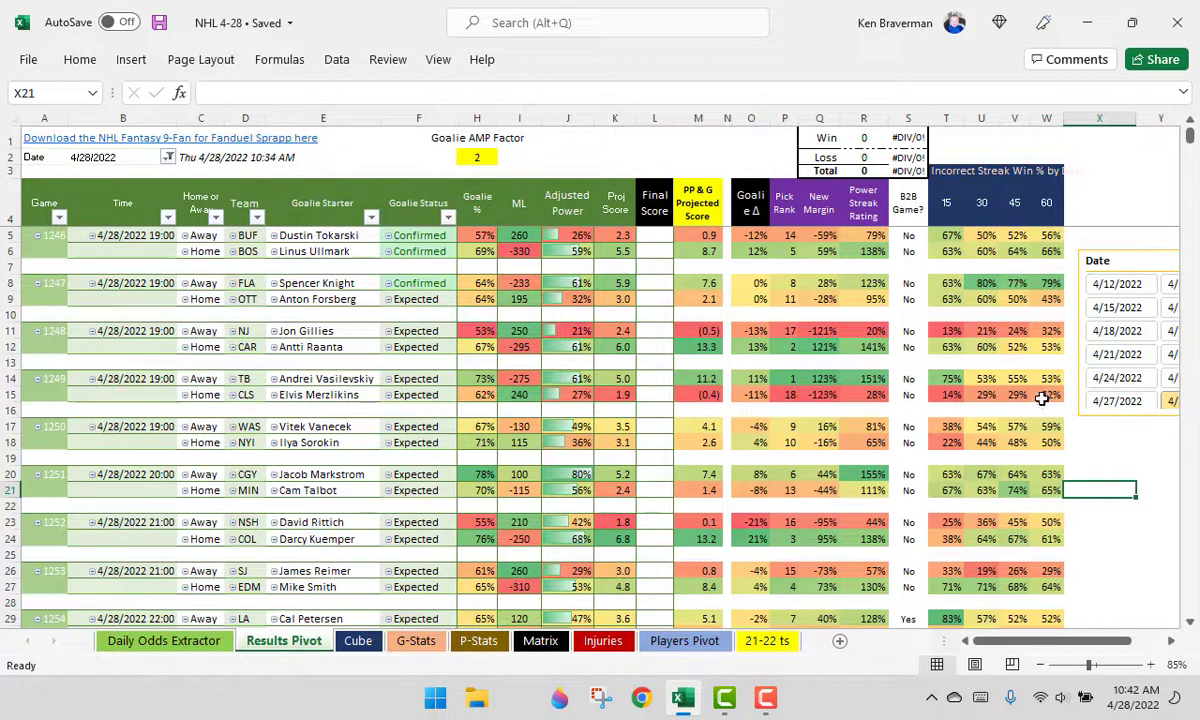
scroll(1075, 448, "down", 1)
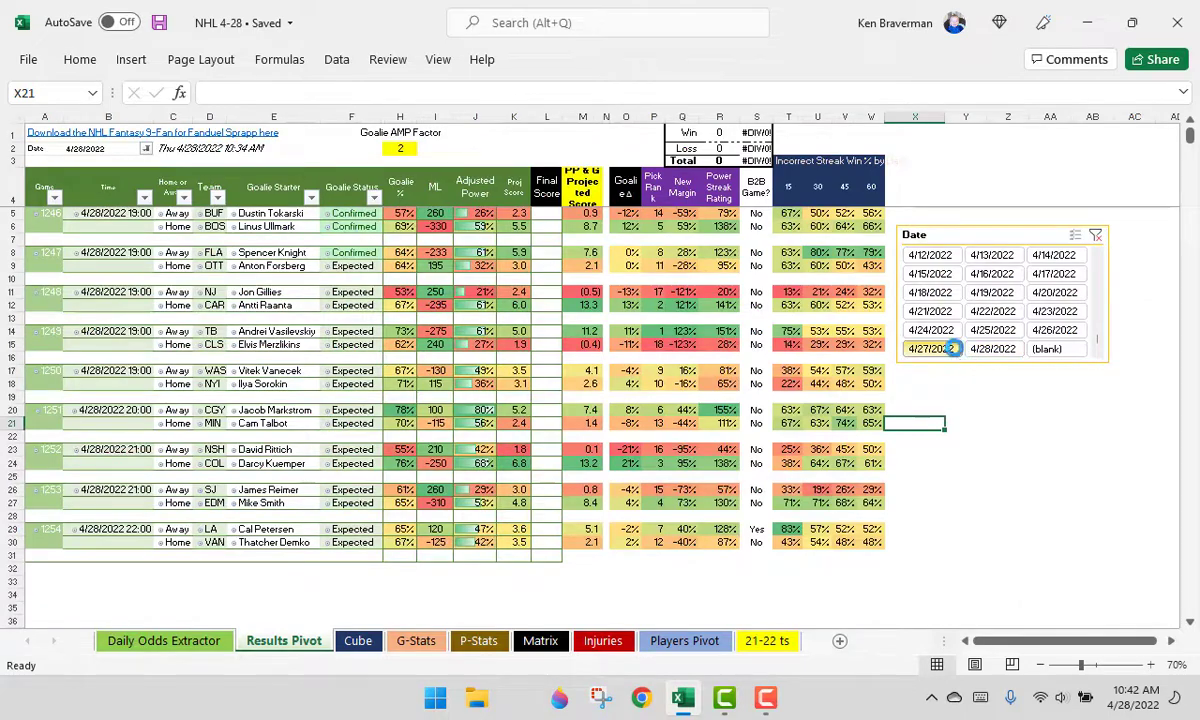
left_click(930, 348)
scroll(470, 497, "up", 2)
left_click_drag(1010, 637, 945, 640)
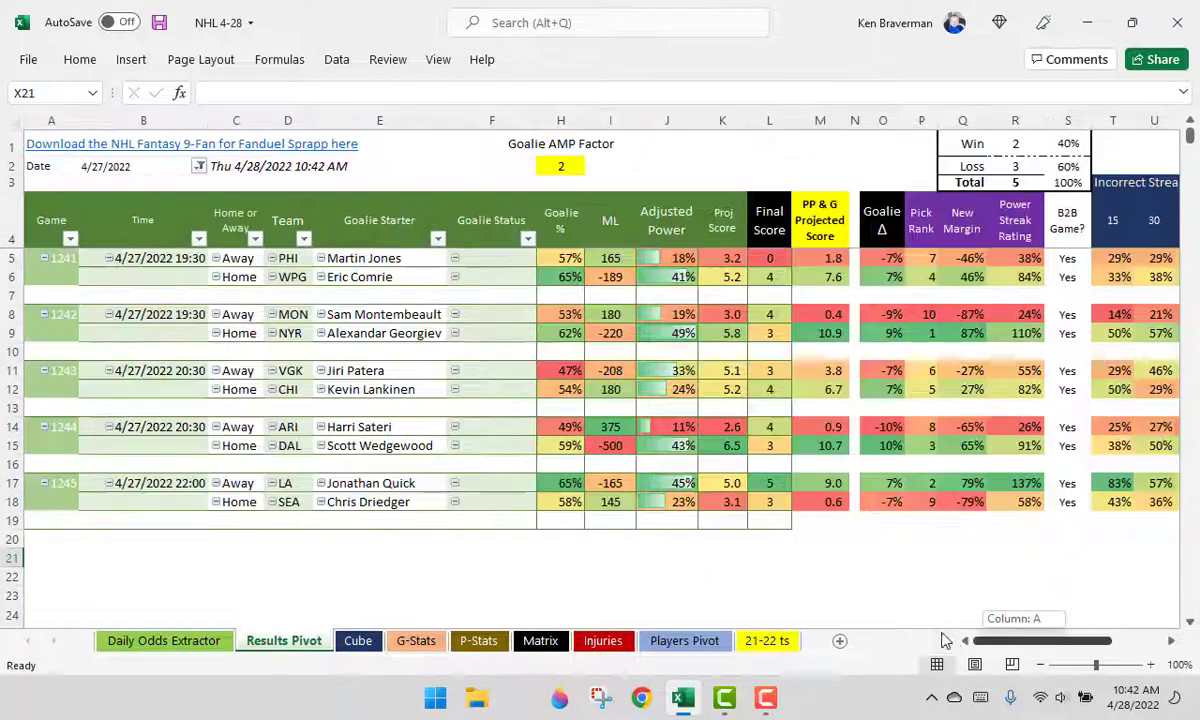
Step: Review ARI's 375 moneyline and final score of 4, MON's 180 moneyline, and game 1243's final scores
left_click(609, 430)
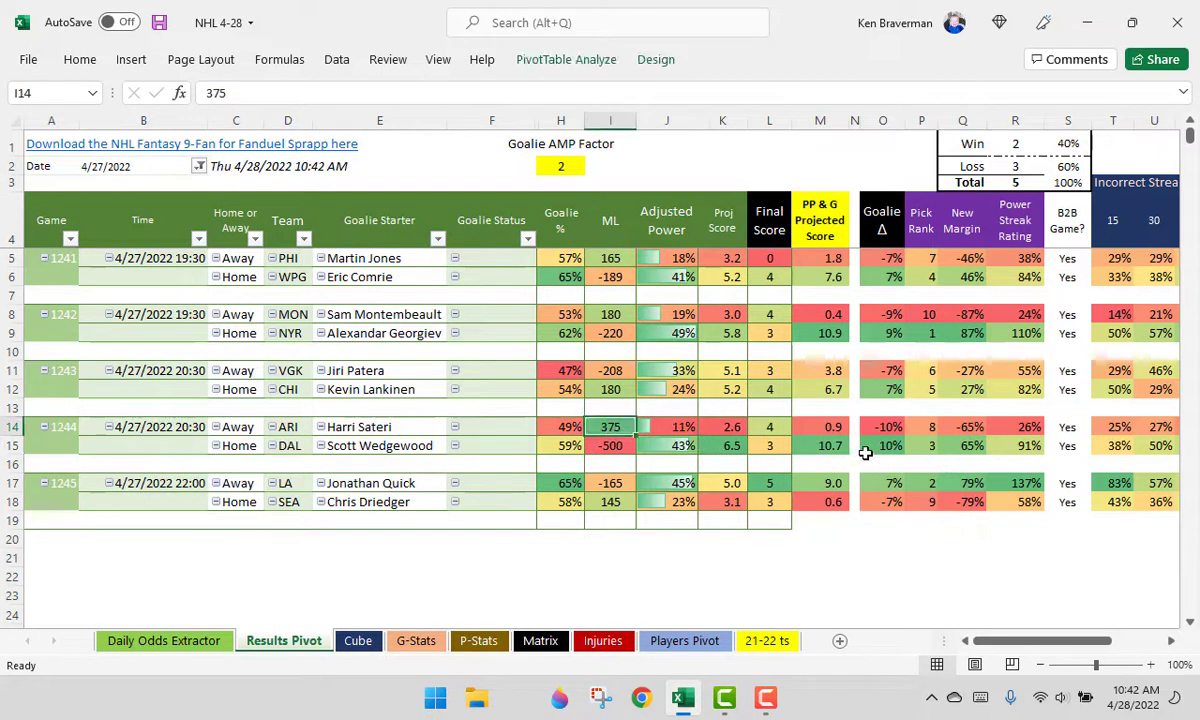
left_click(771, 430)
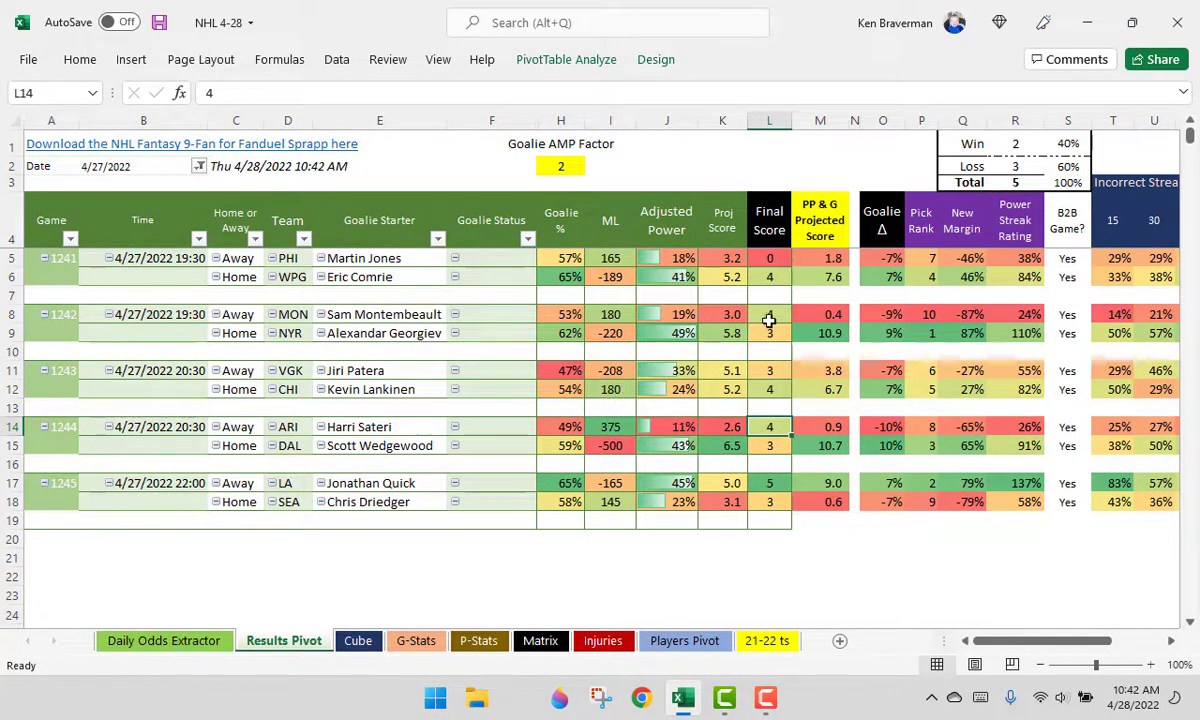
left_click(611, 316)
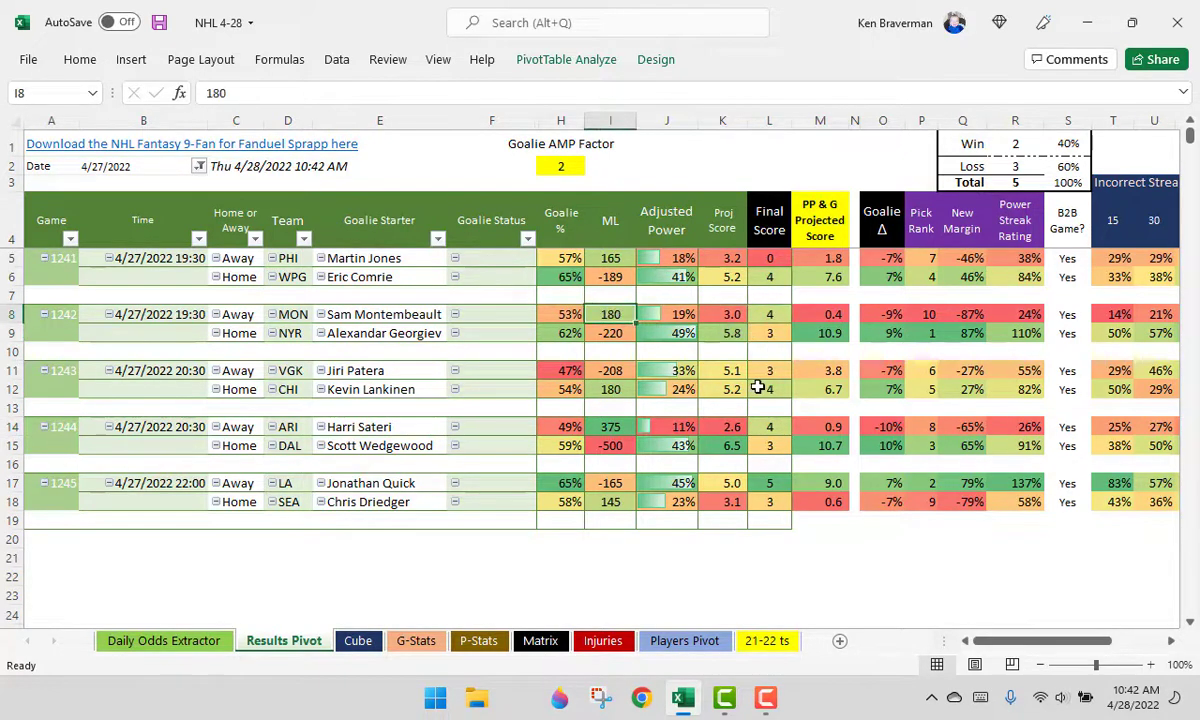
left_click_drag(771, 391, 770, 372)
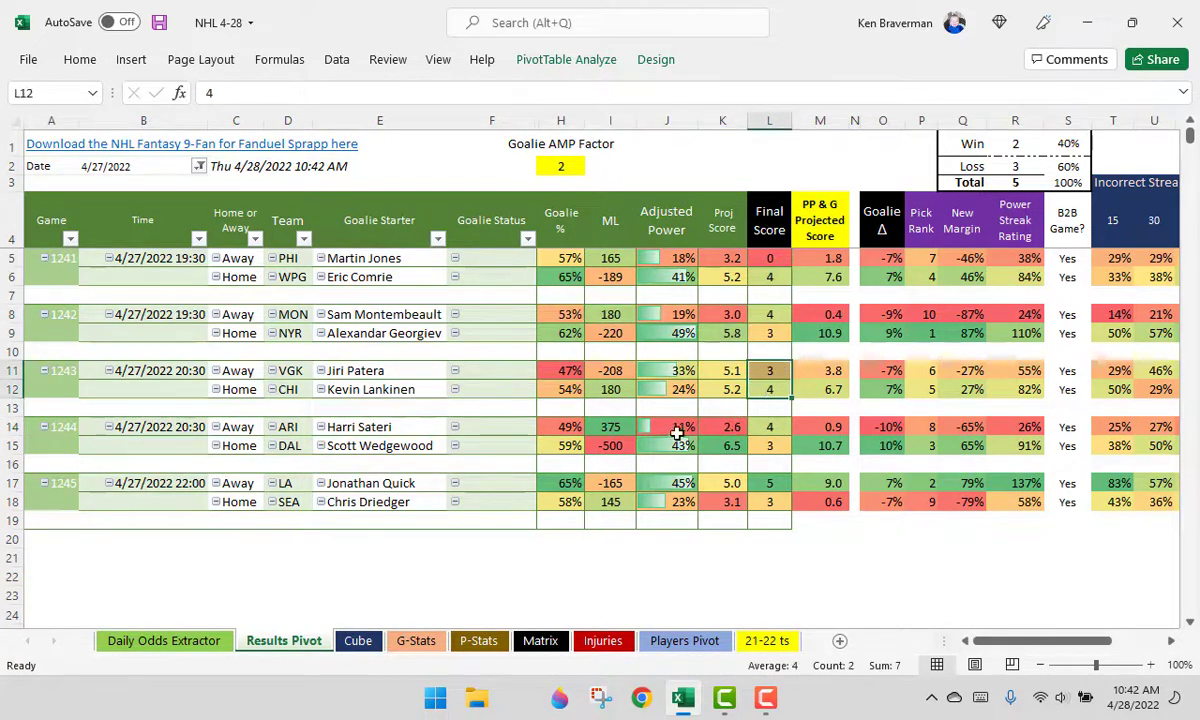
scroll(525, 398, "down", 2)
Step: Switch the Date slicer back to 4/28/2022 in the Results Pivot
left_click(990, 349)
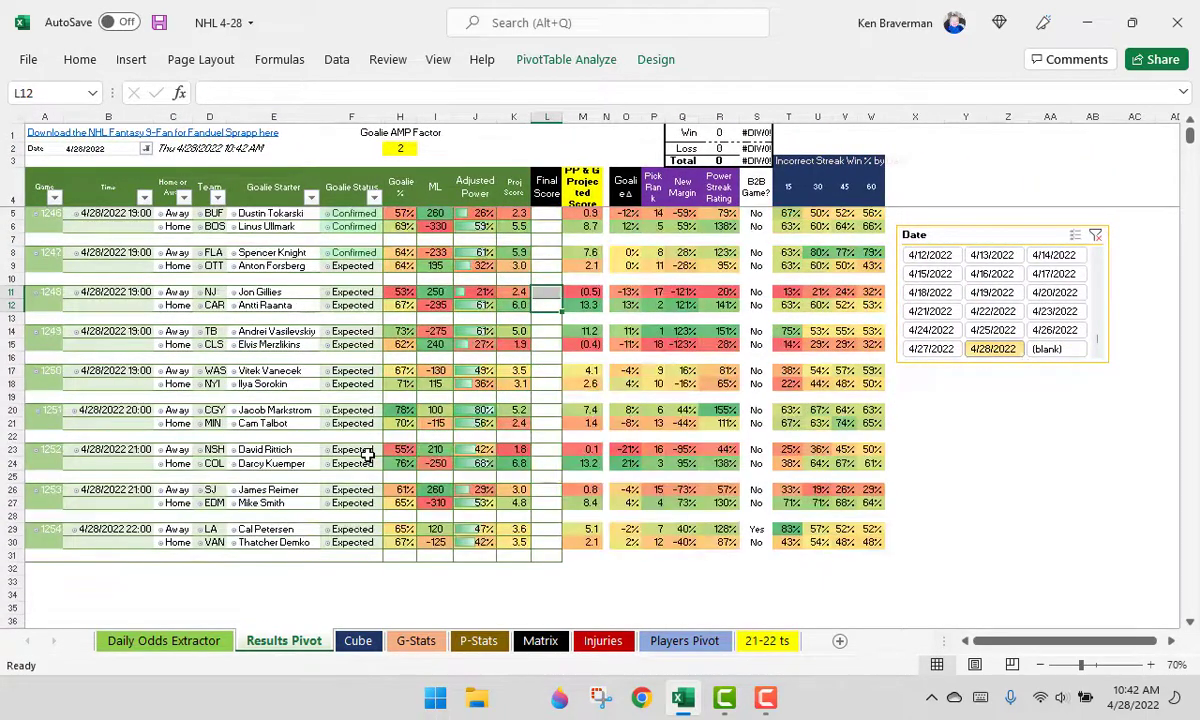
scroll(815, 500, "up", 1)
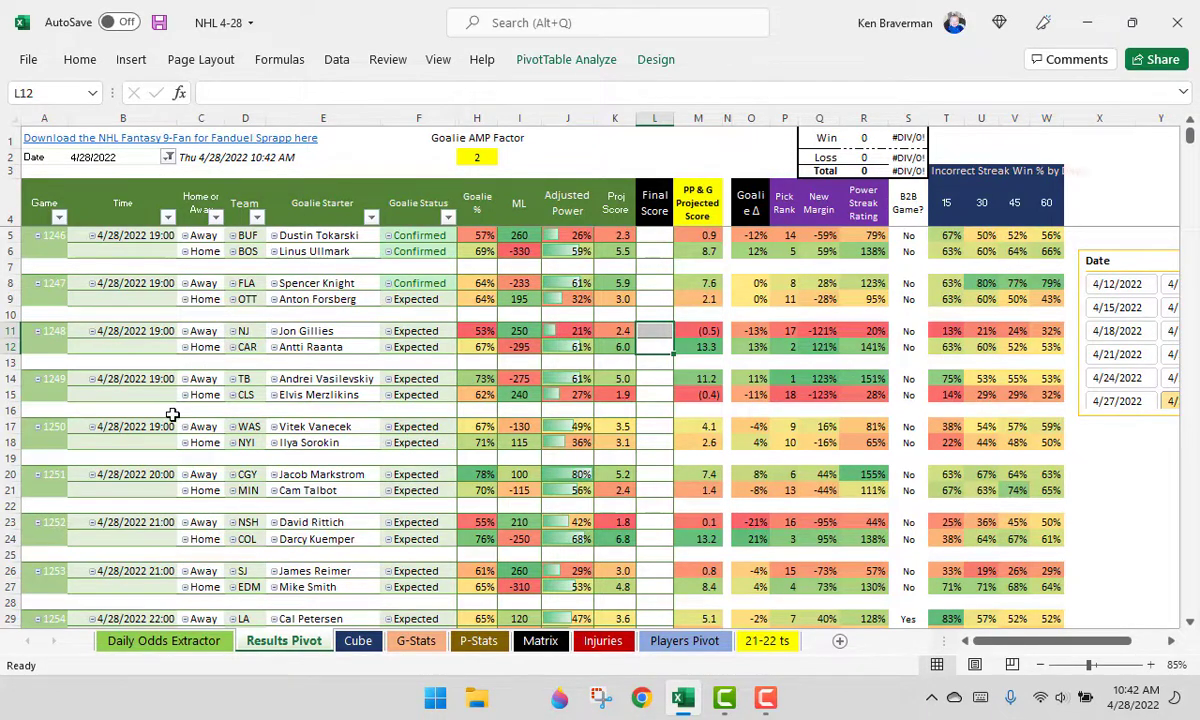
scroll(171, 414, "up", 2, "ctrl")
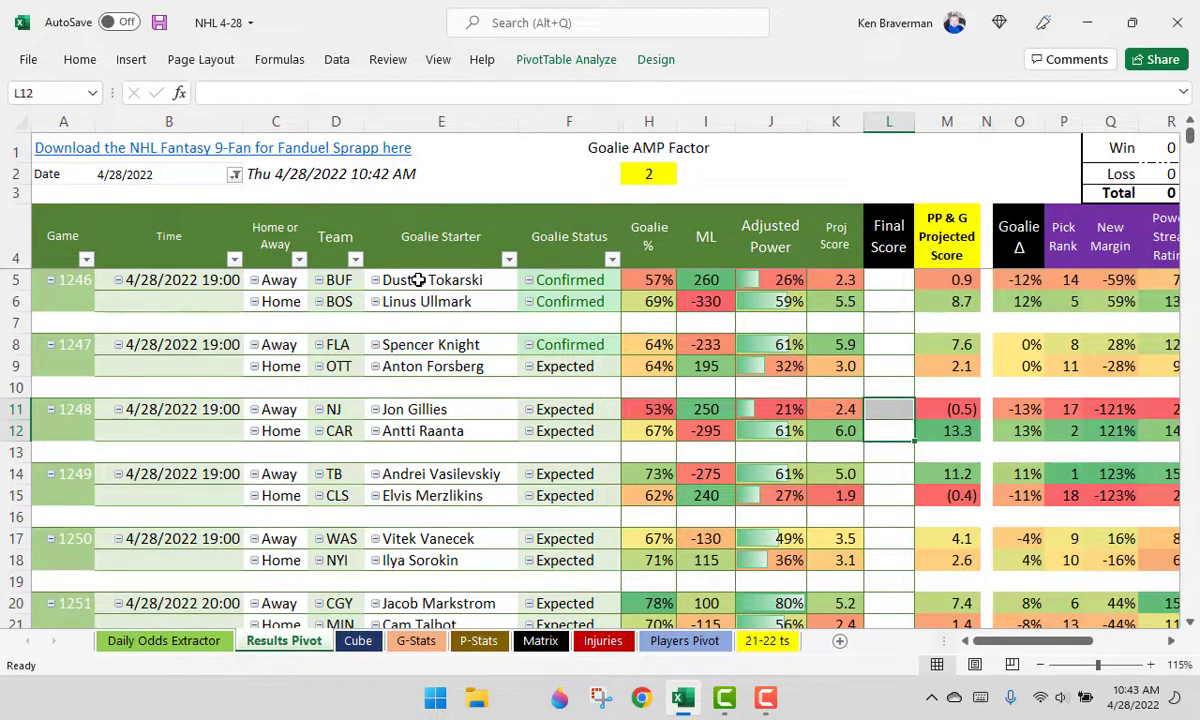
scroll(584, 305, "down", 1)
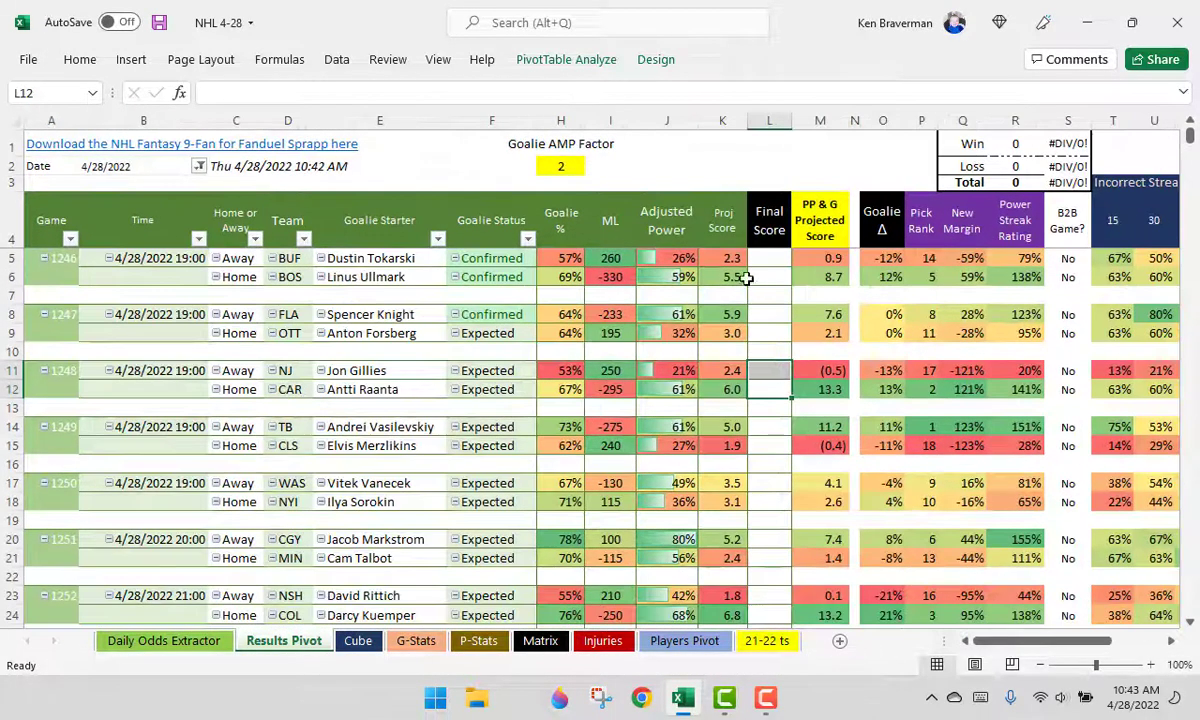
Step: Review game 1246's projected scores and OTT's projected score of 3.0
left_click_drag(738, 262, 720, 276)
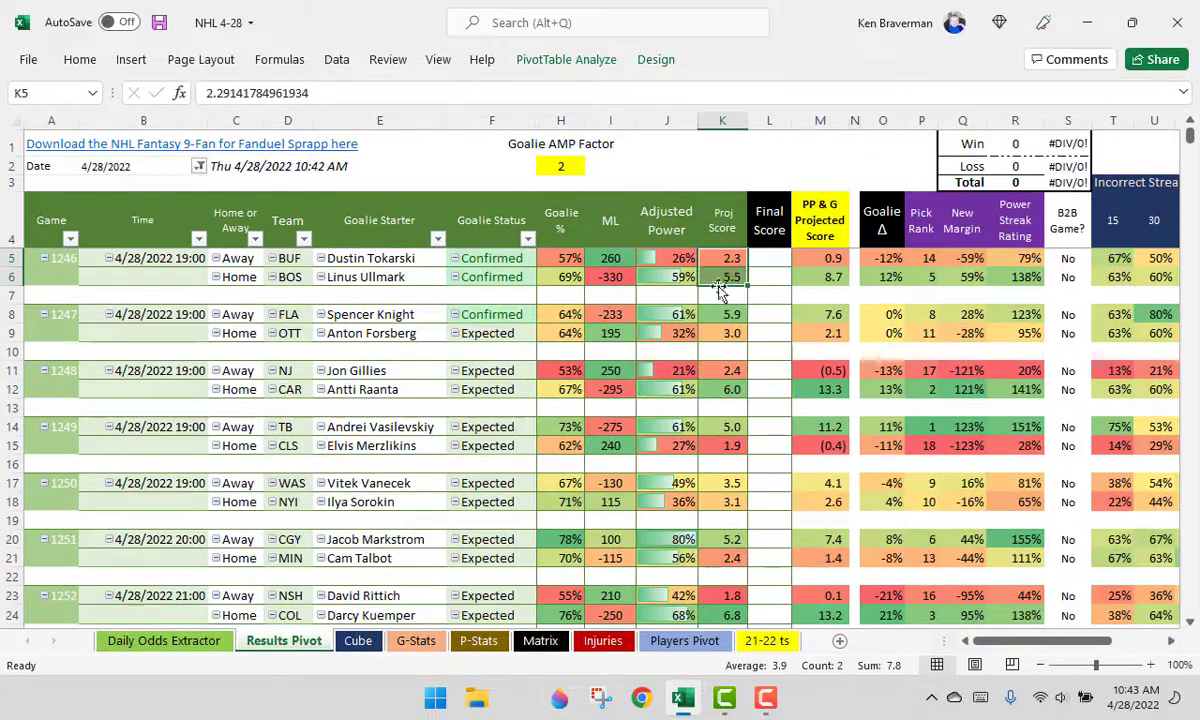
left_click(727, 341)
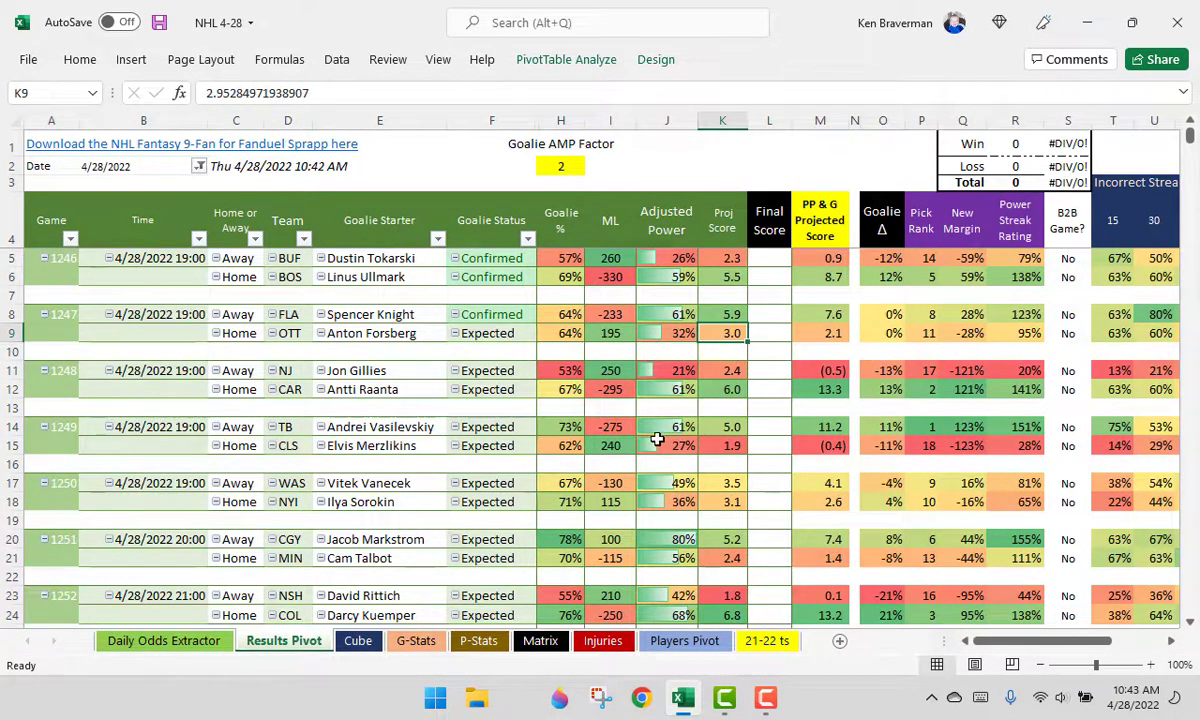
scroll(590, 418, "down", 1)
scroll(432, 410, "down", 3)
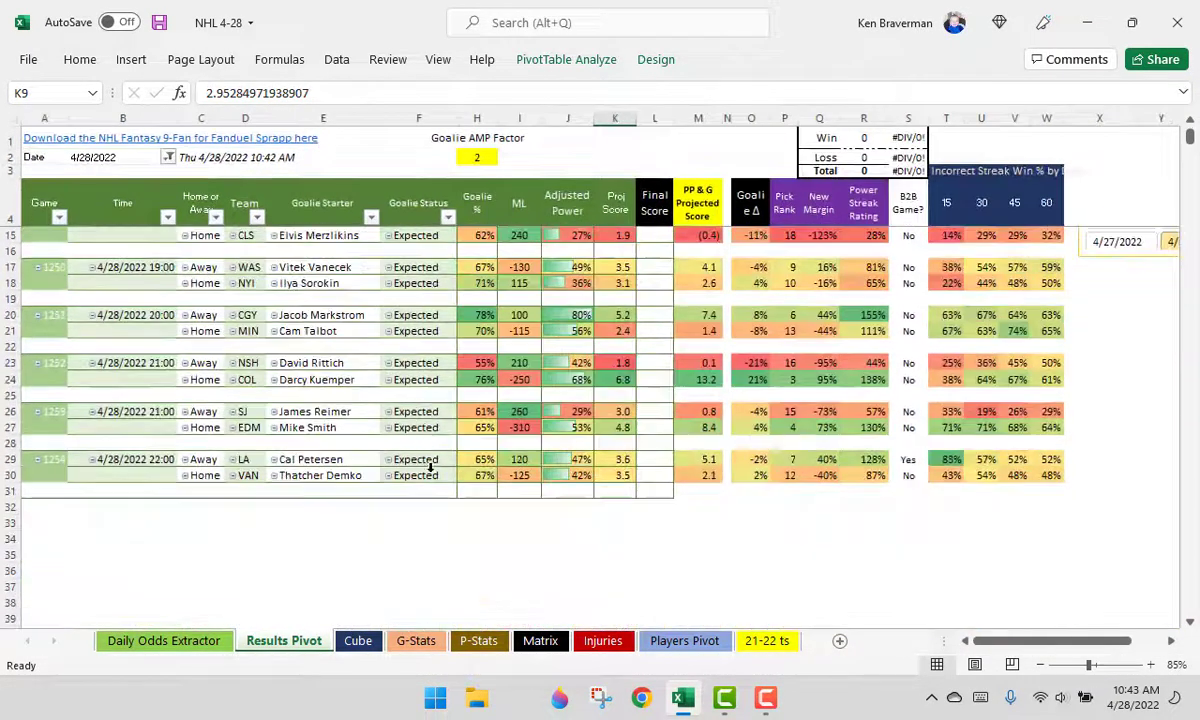
scroll(438, 484, "up", 3)
scroll(430, 482, "up", 2, "ctrl")
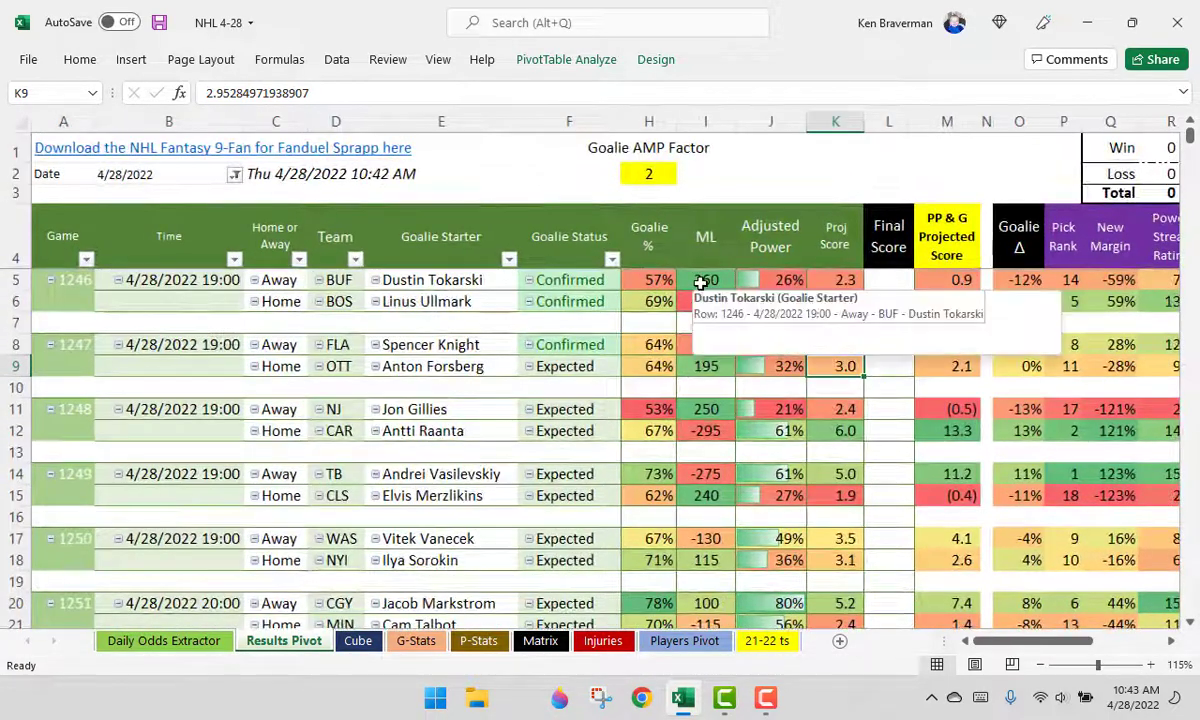
left_click(701, 279)
left_click(705, 368)
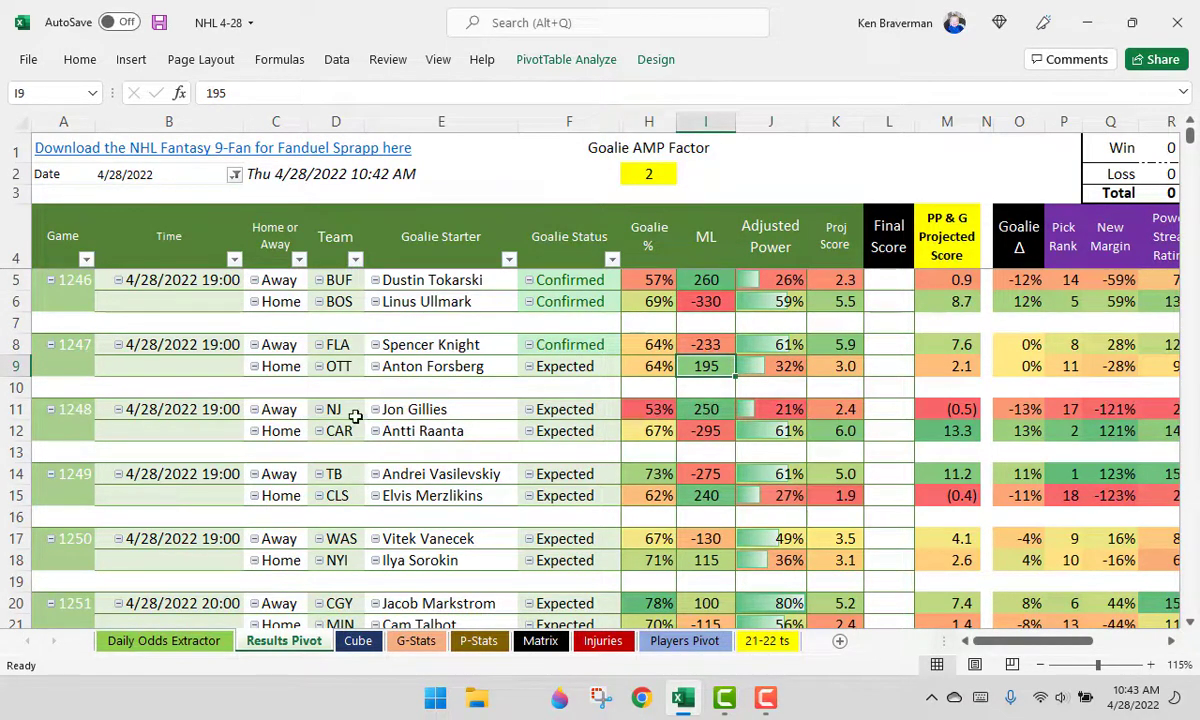
left_click_drag(352, 414, 718, 409)
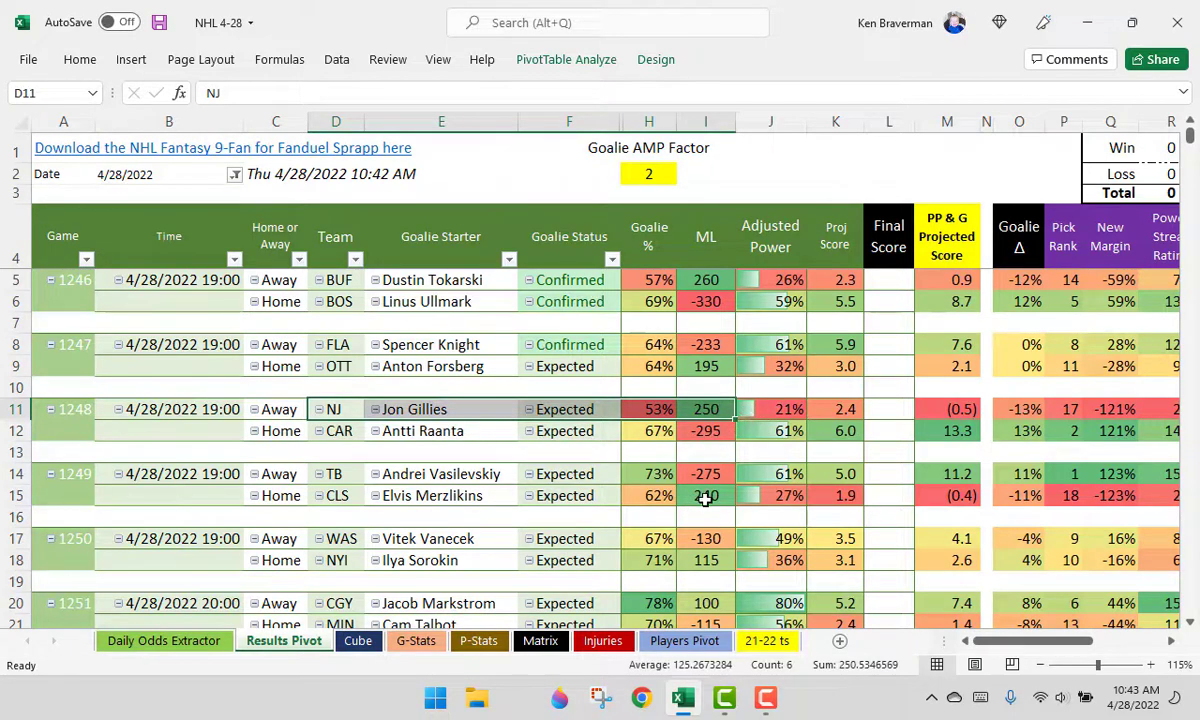
left_click(705, 498)
scroll(685, 460, "down", 2)
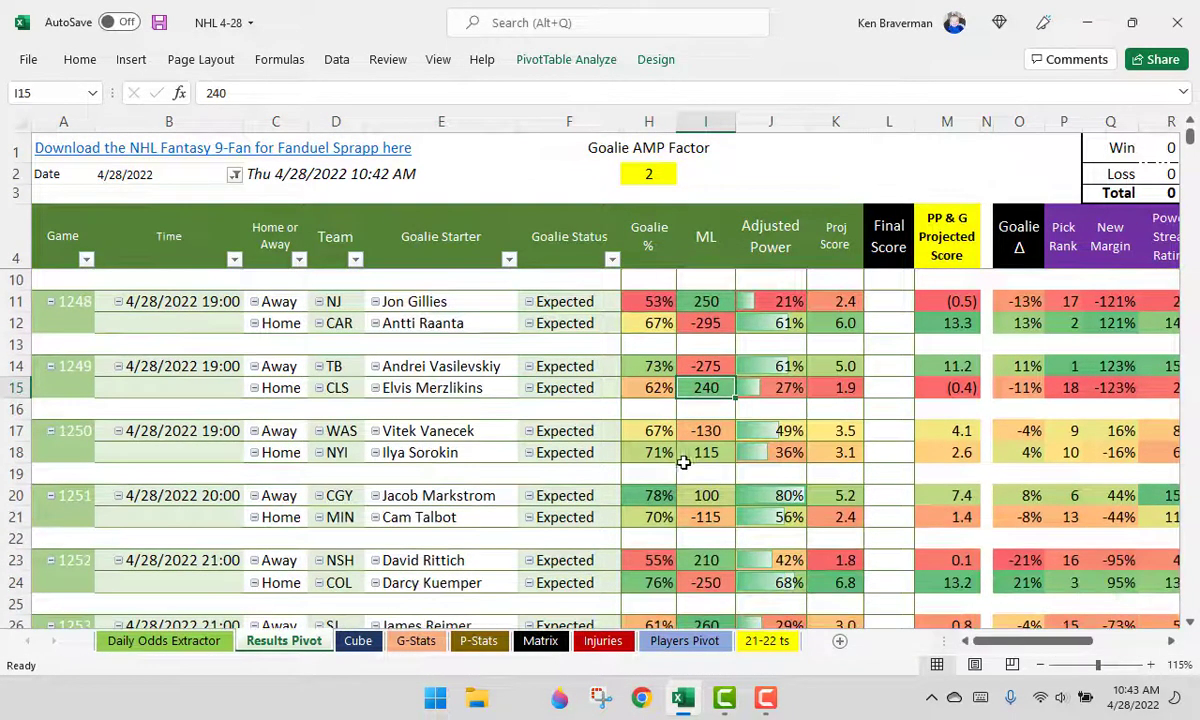
left_click_drag(720, 432, 706, 455)
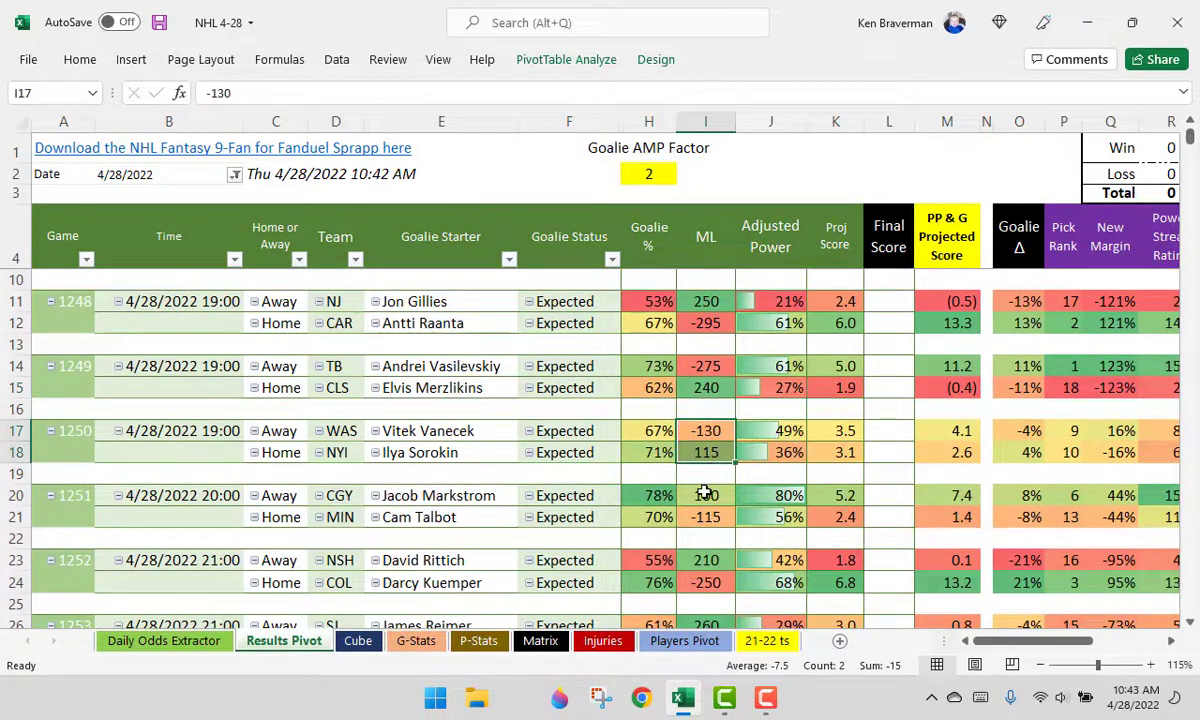
left_click(705, 495)
scroll(747, 533, "down", 2)
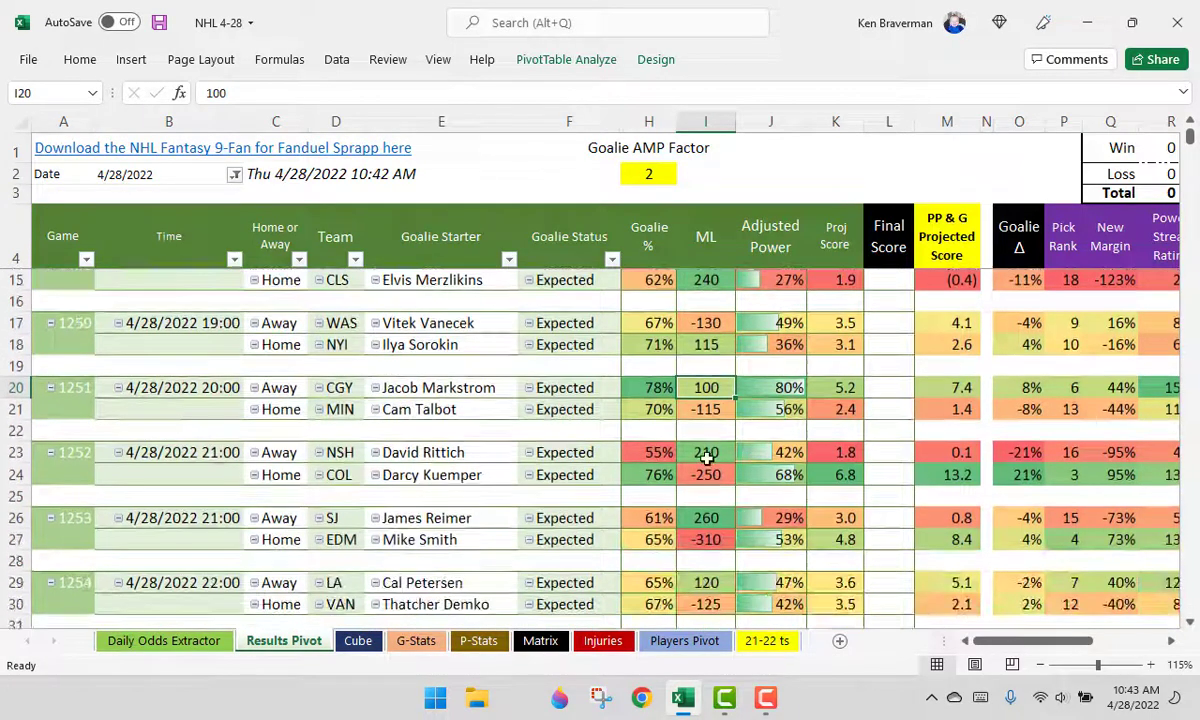
left_click(705, 452)
left_click(712, 520)
scroll(750, 532, "down", 2)
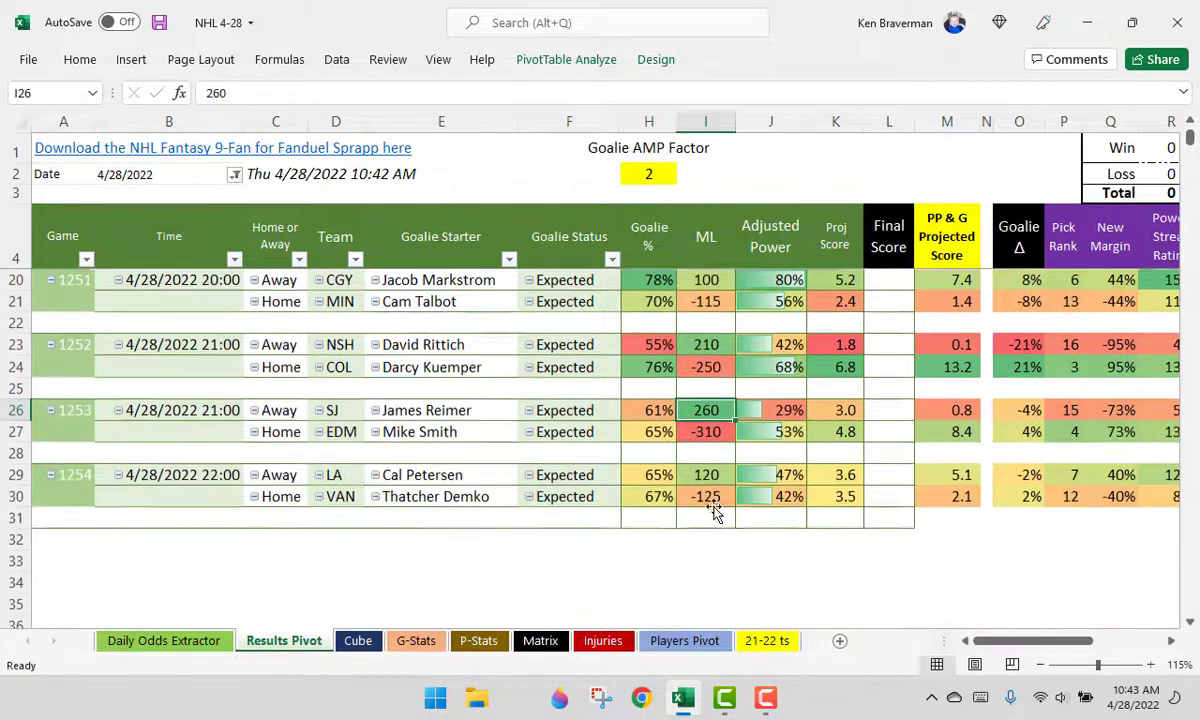
scroll(710, 495, "up", 4)
scroll(712, 488, "up", 1)
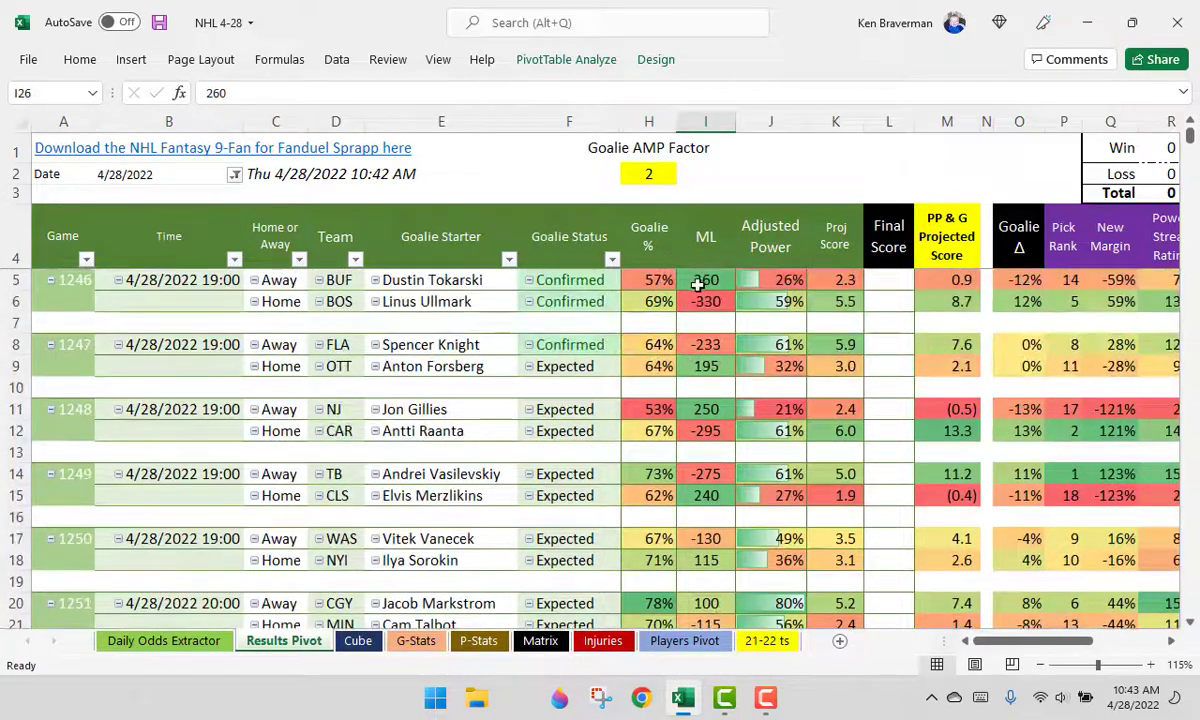
left_click(695, 280)
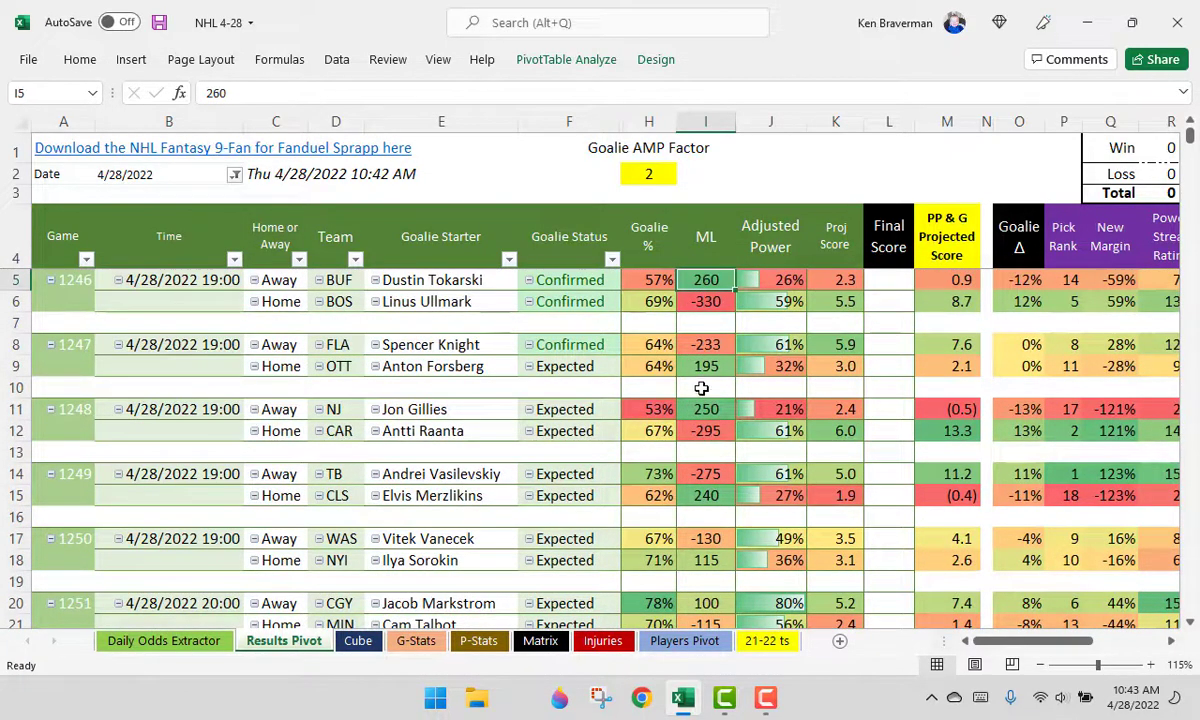
left_click(338, 366)
left_click(341, 280, "ctrl")
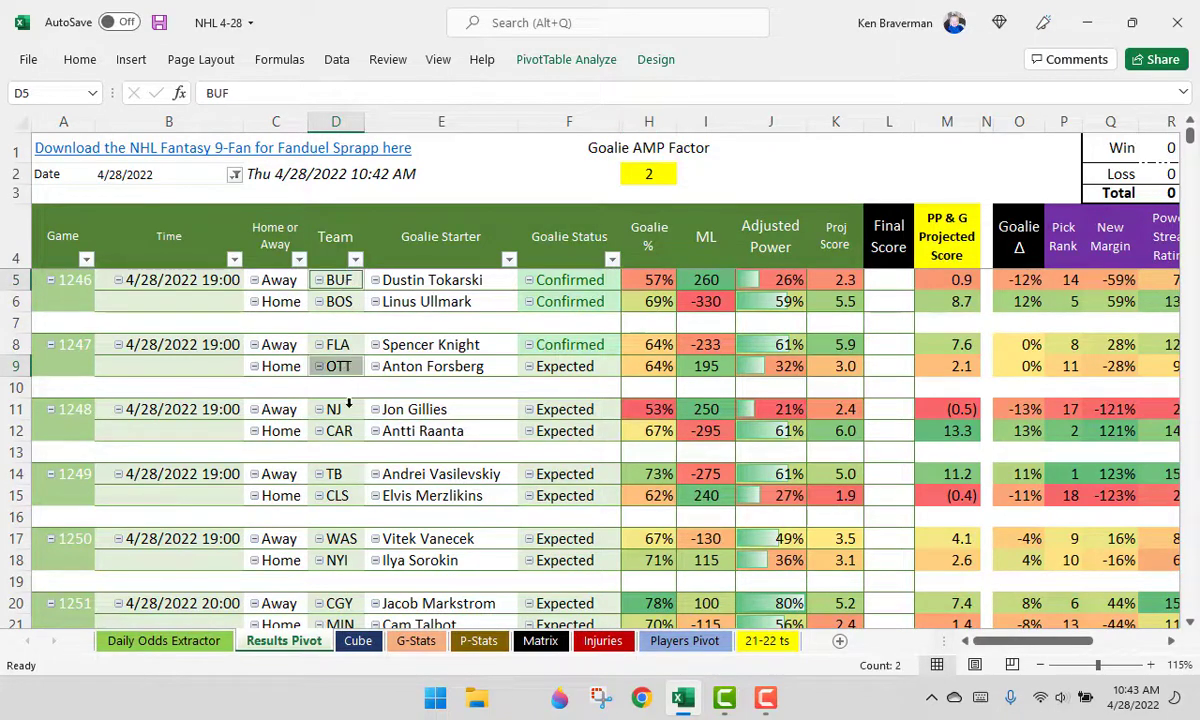
left_click(337, 493)
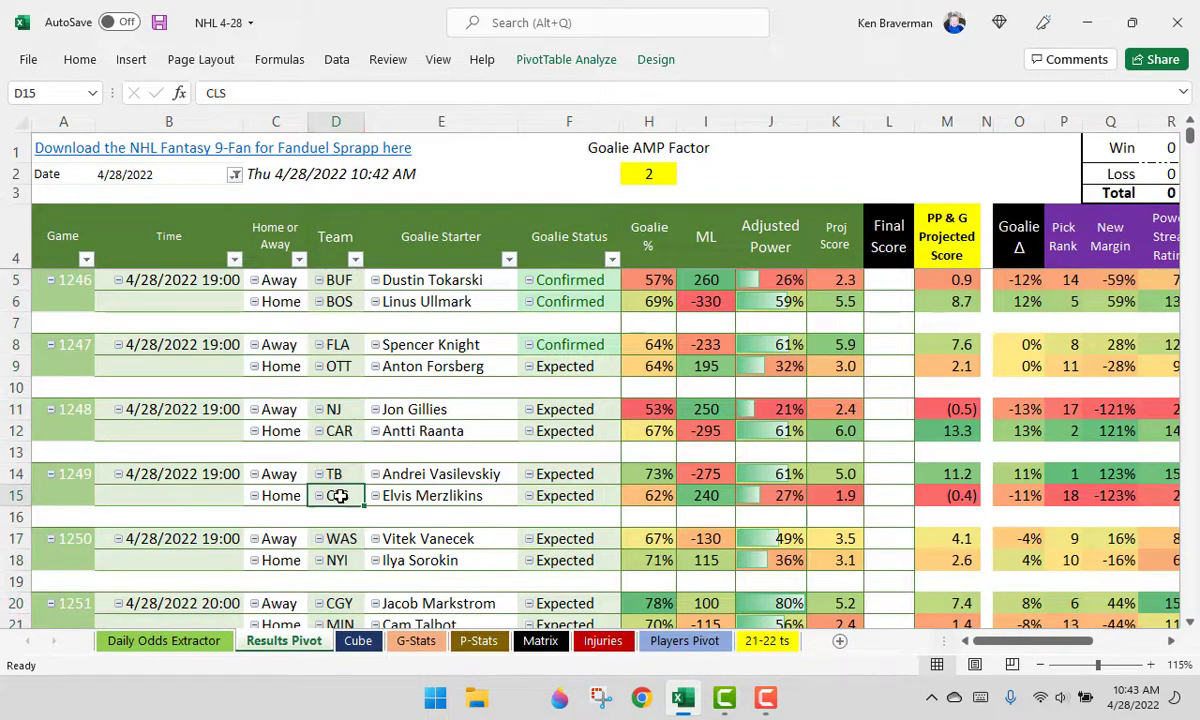
scroll(360, 457, "down", 3)
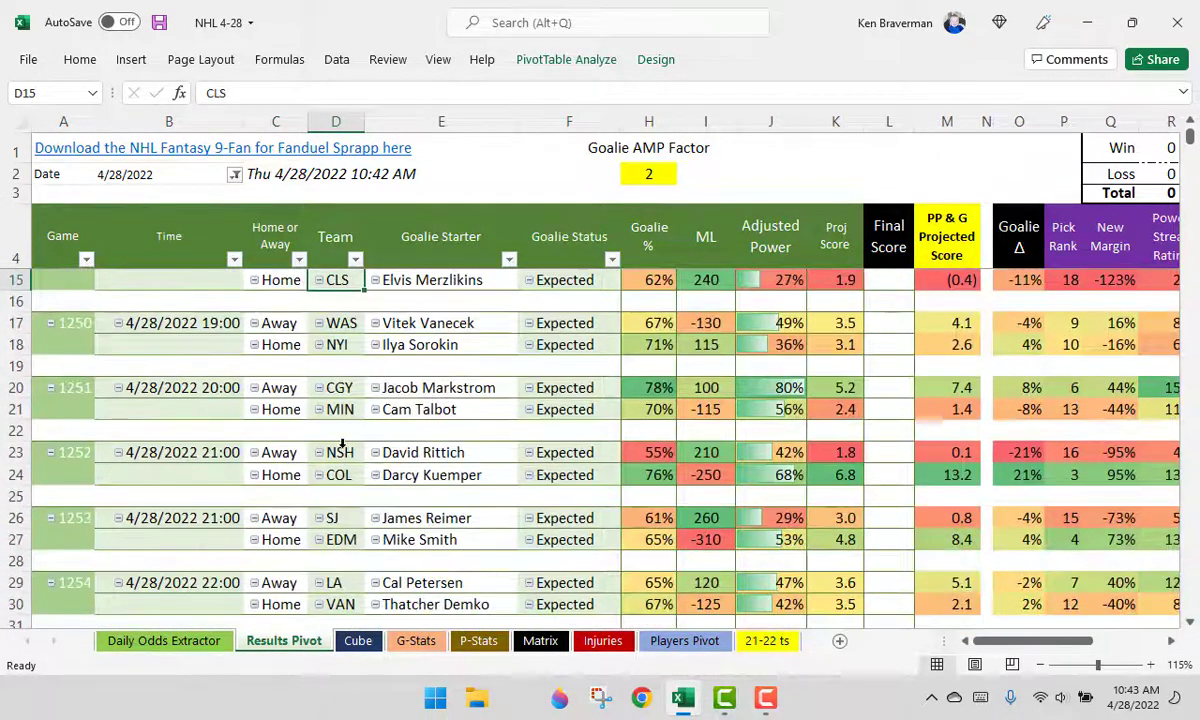
left_click(322, 450)
scroll(361, 460, "down", 1)
scroll(361, 460, "down", 1)
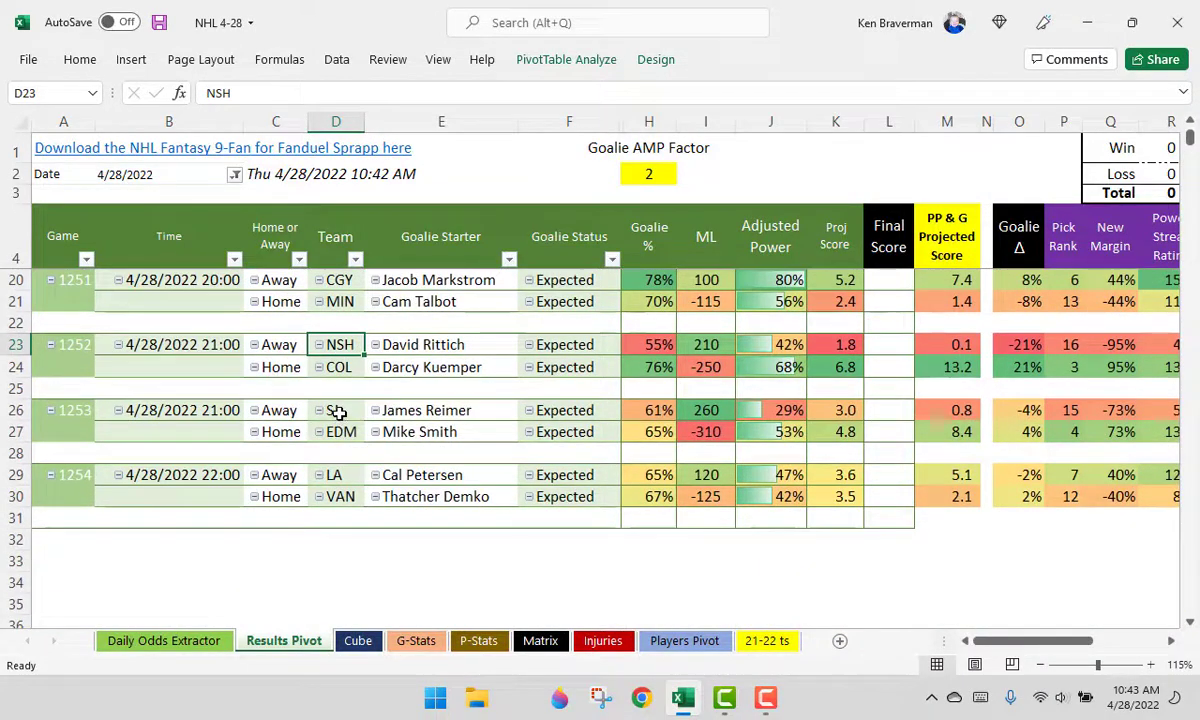
left_click(337, 410)
scroll(762, 462, "up", 3)
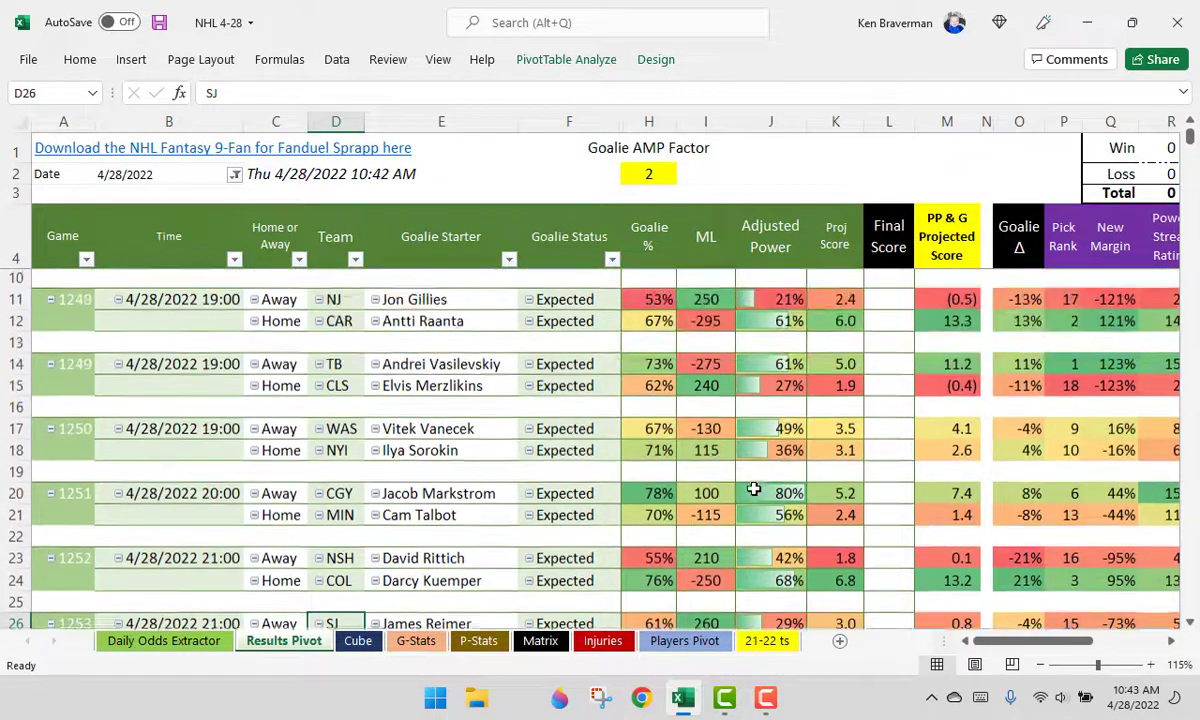
scroll(751, 500, "up", 2)
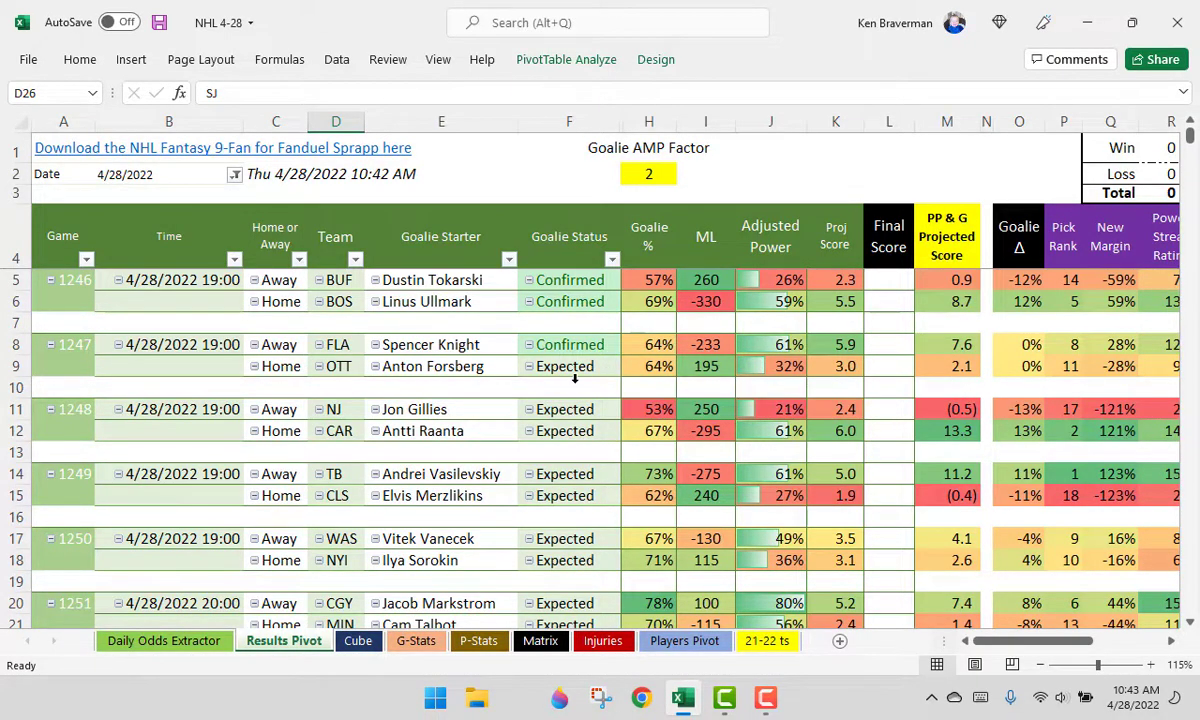
scroll(575, 378, "down", 3, "ctrl")
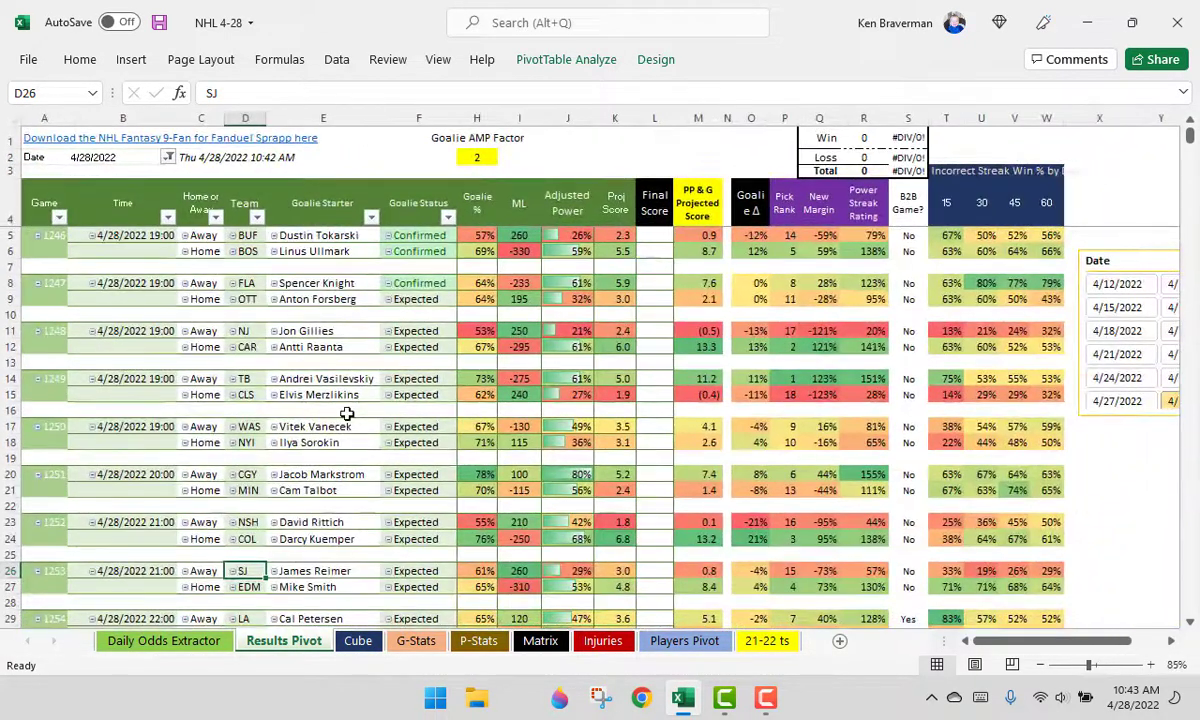
scroll(337, 381, "down", 2)
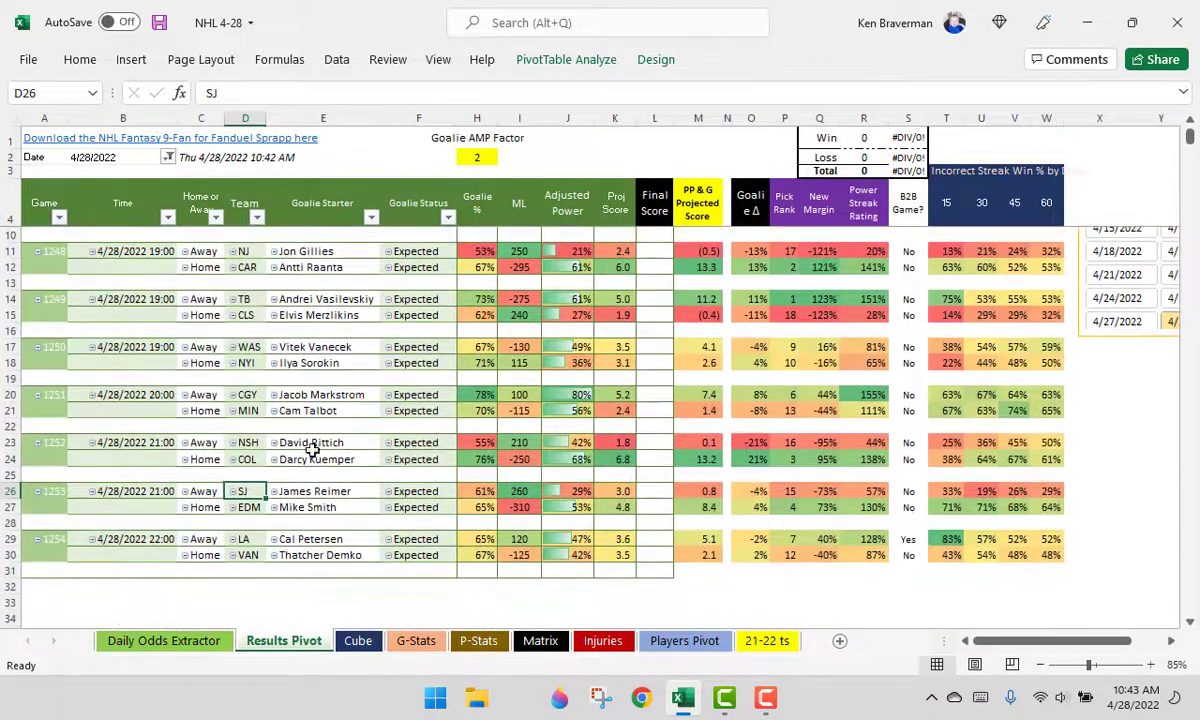
scroll(450, 460, "up", 2)
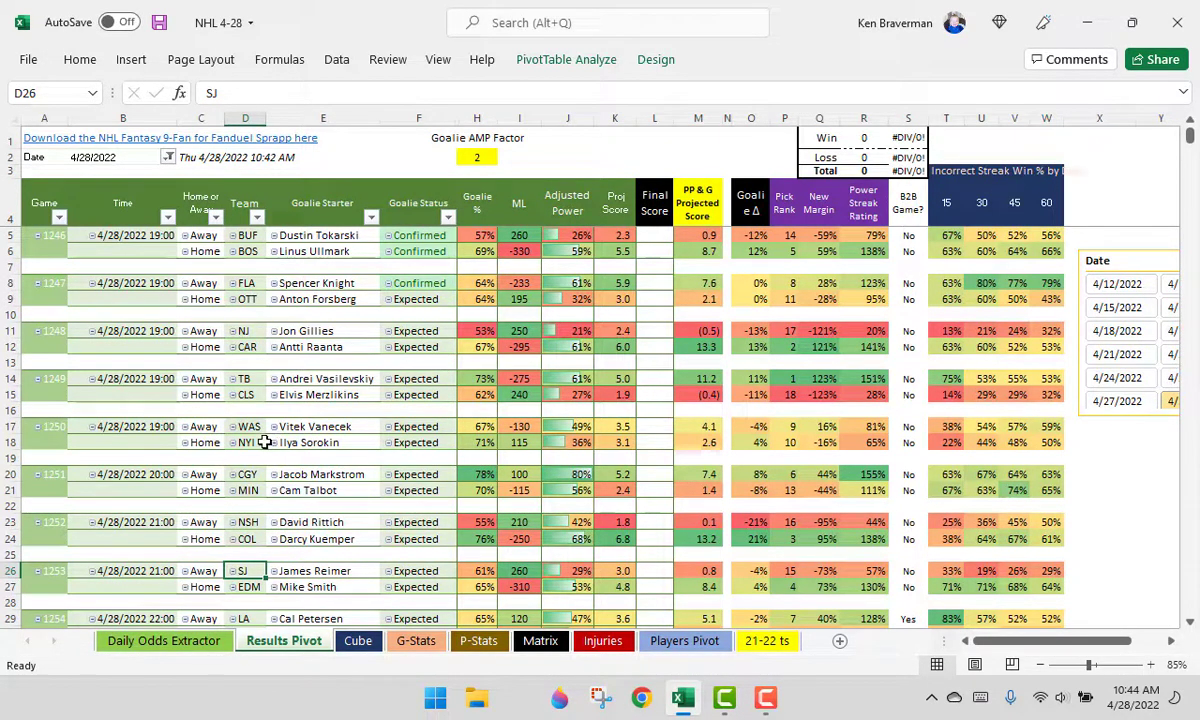
left_click(305, 168)
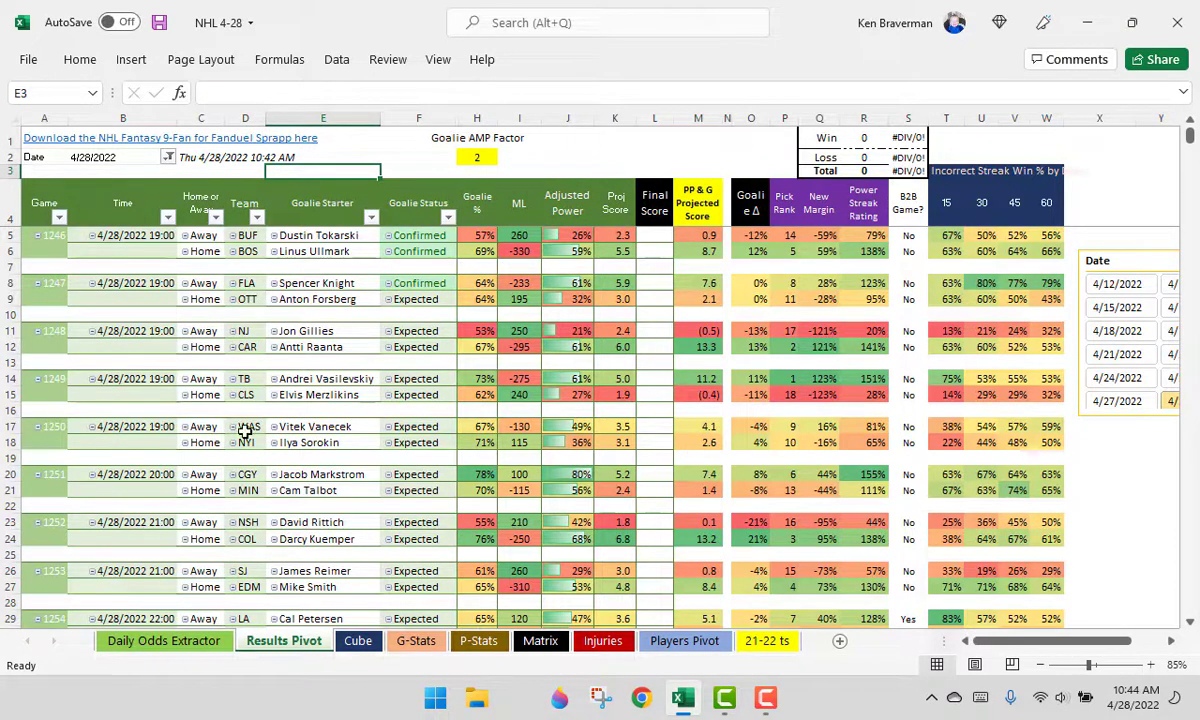
scroll(245, 428, "down", 3)
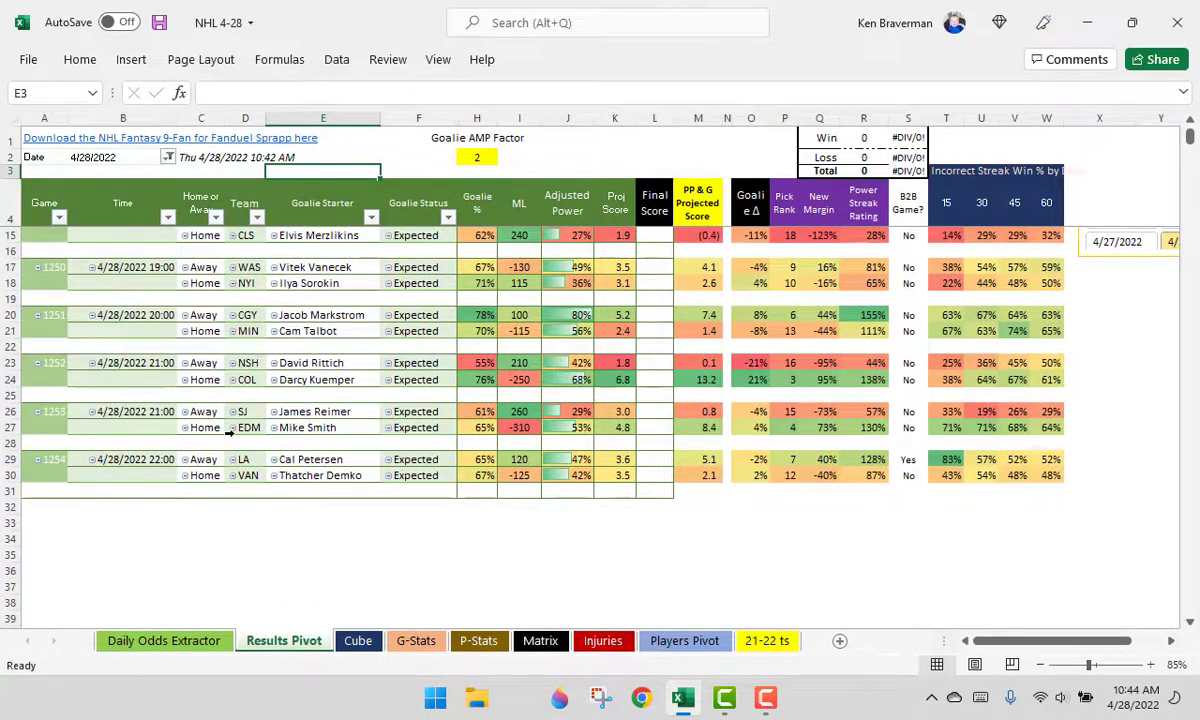
scroll(233, 445, "up", 3)
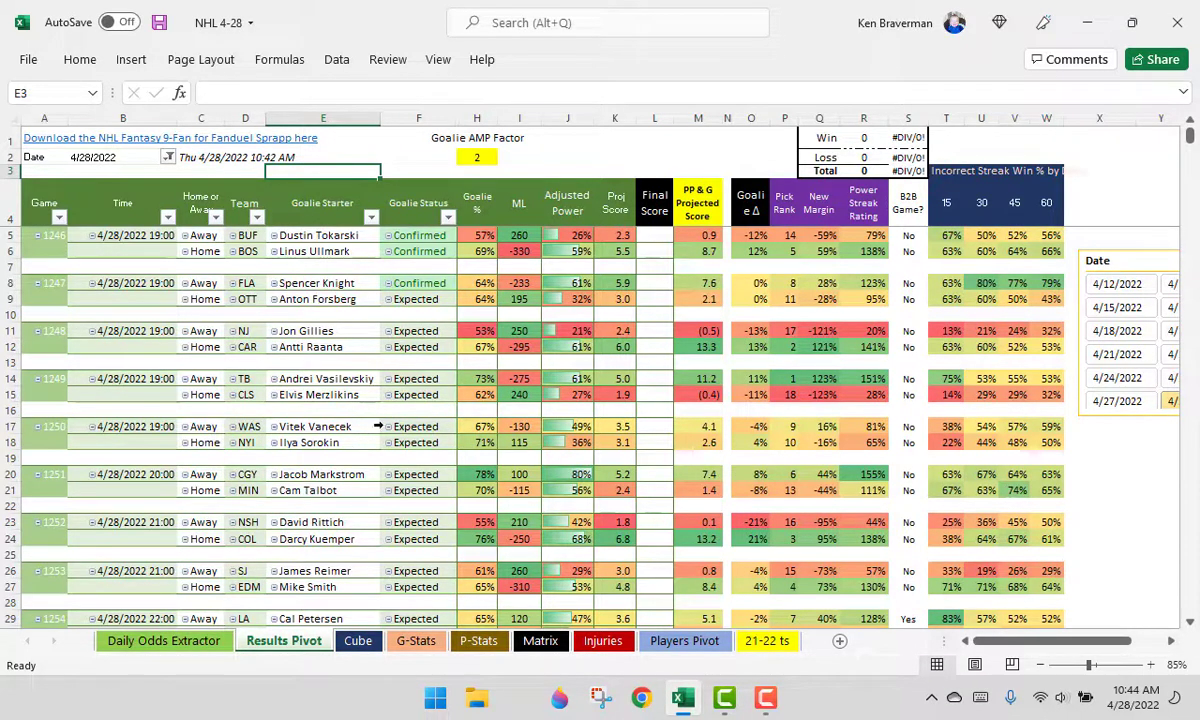
left_click(616, 235)
left_click_drag(614, 283, 614, 299)
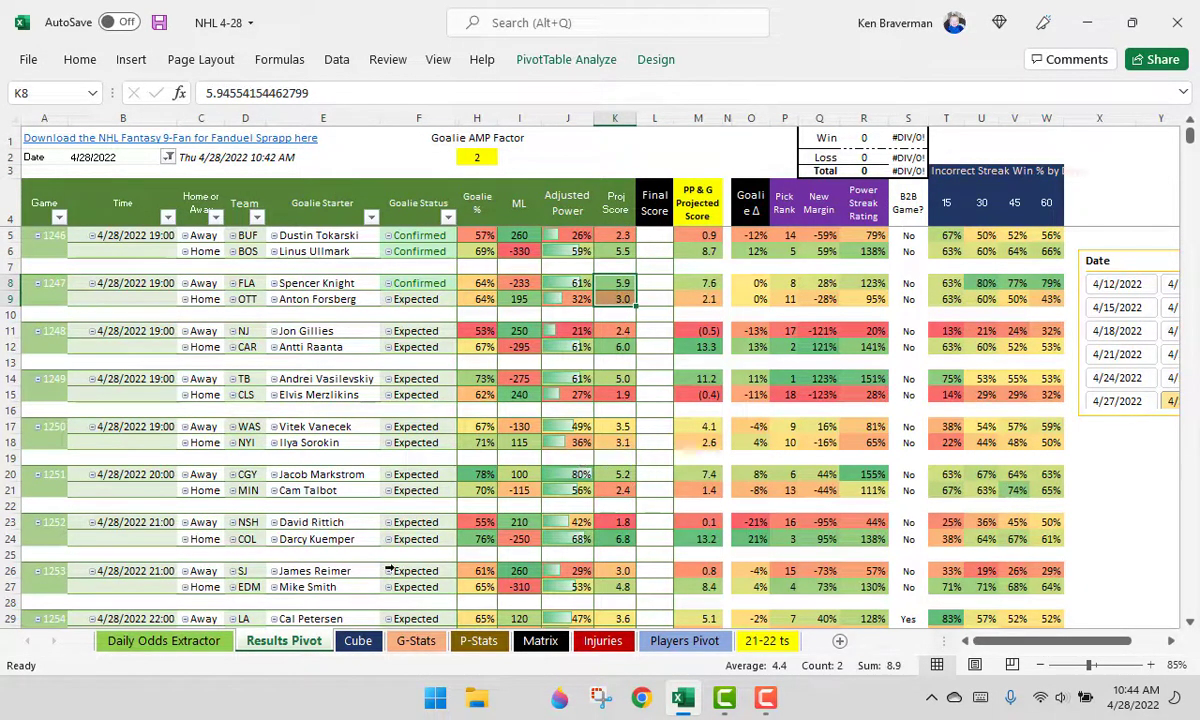
Step: On the Daily Odds Extractor, copy FLA's 7.0 over/under line down to OTT
left_click(168, 643)
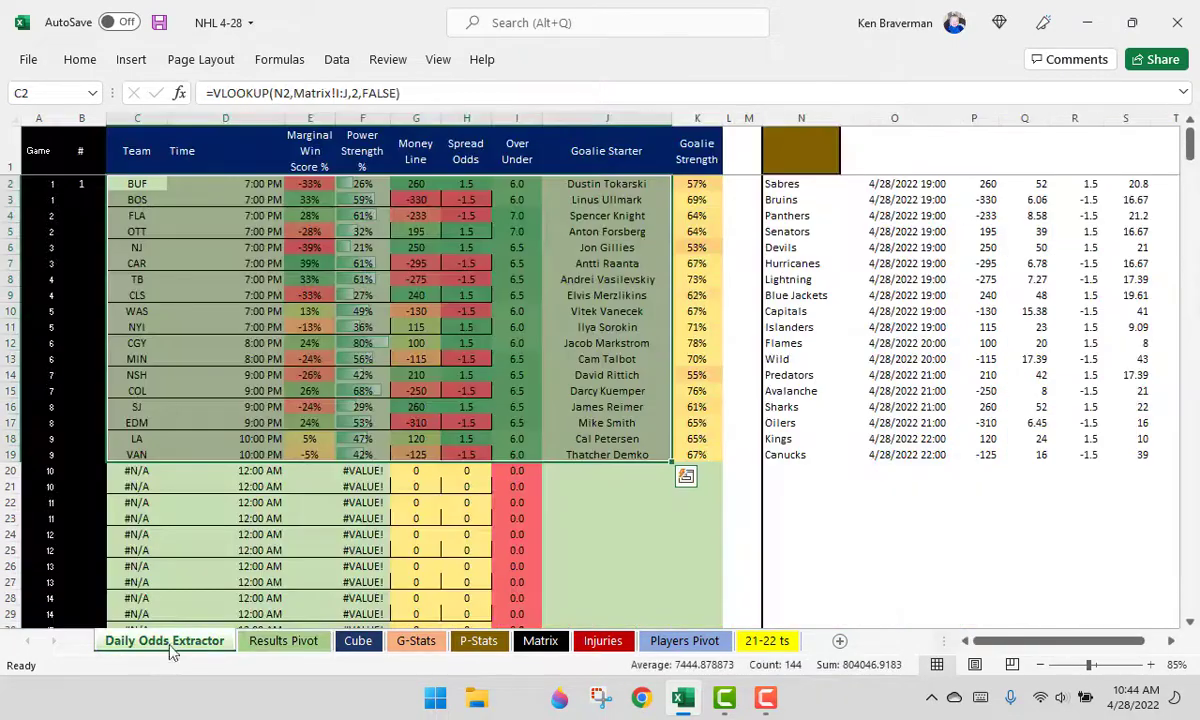
left_click_drag(516, 184, 516, 438)
left_click(527, 216)
left_click_drag(541, 223, 528, 236)
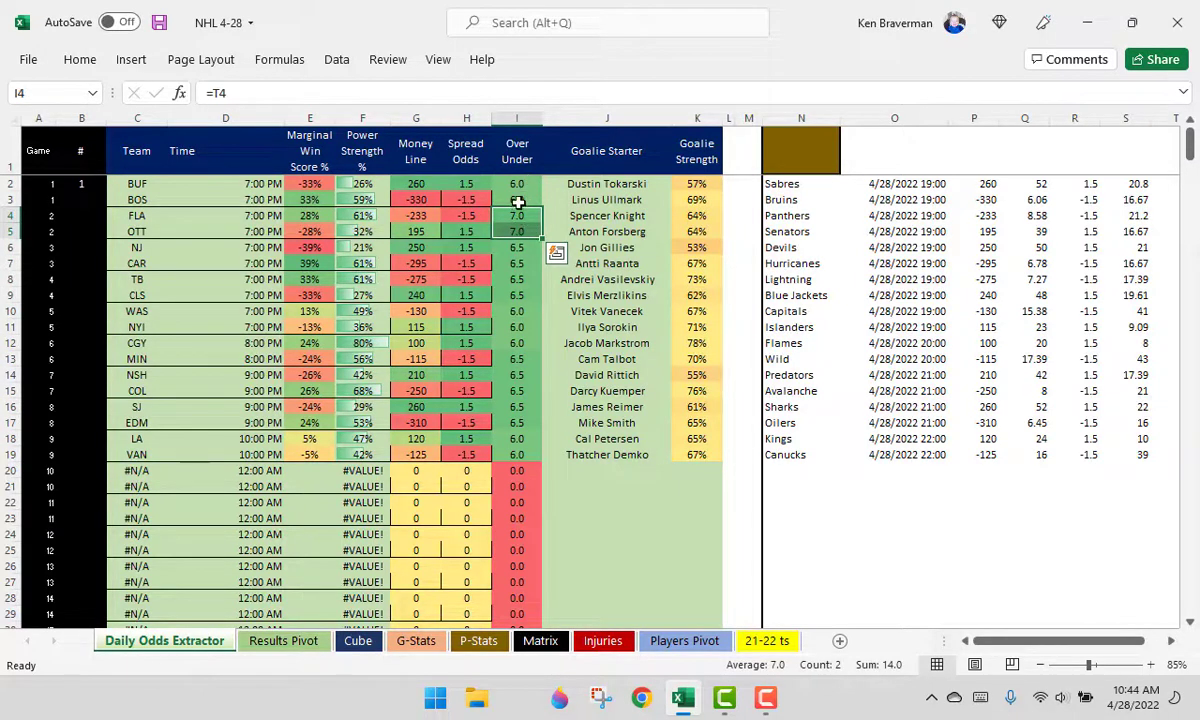
Step: Compare Results Pivot game 1247 projections (FLA 7.6, OTT 2.1) against the Daily Odds Extractor
left_click(283, 646)
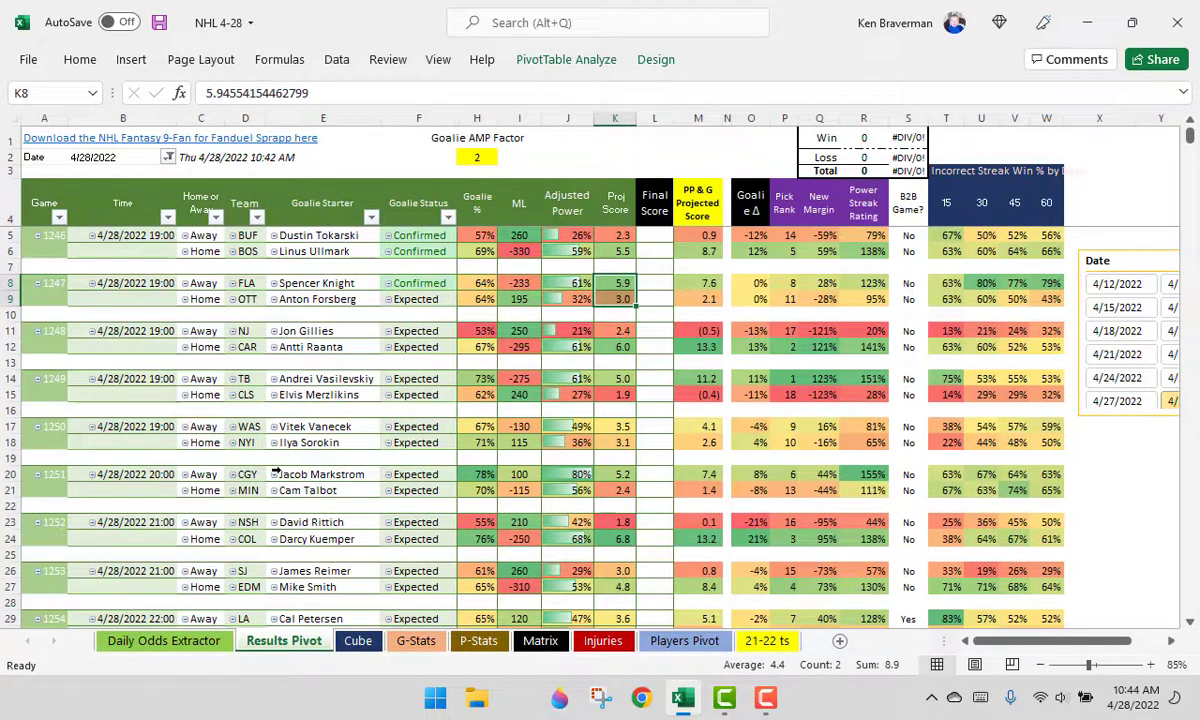
scroll(280, 440, "down", 3)
scroll(240, 425, "up", 3)
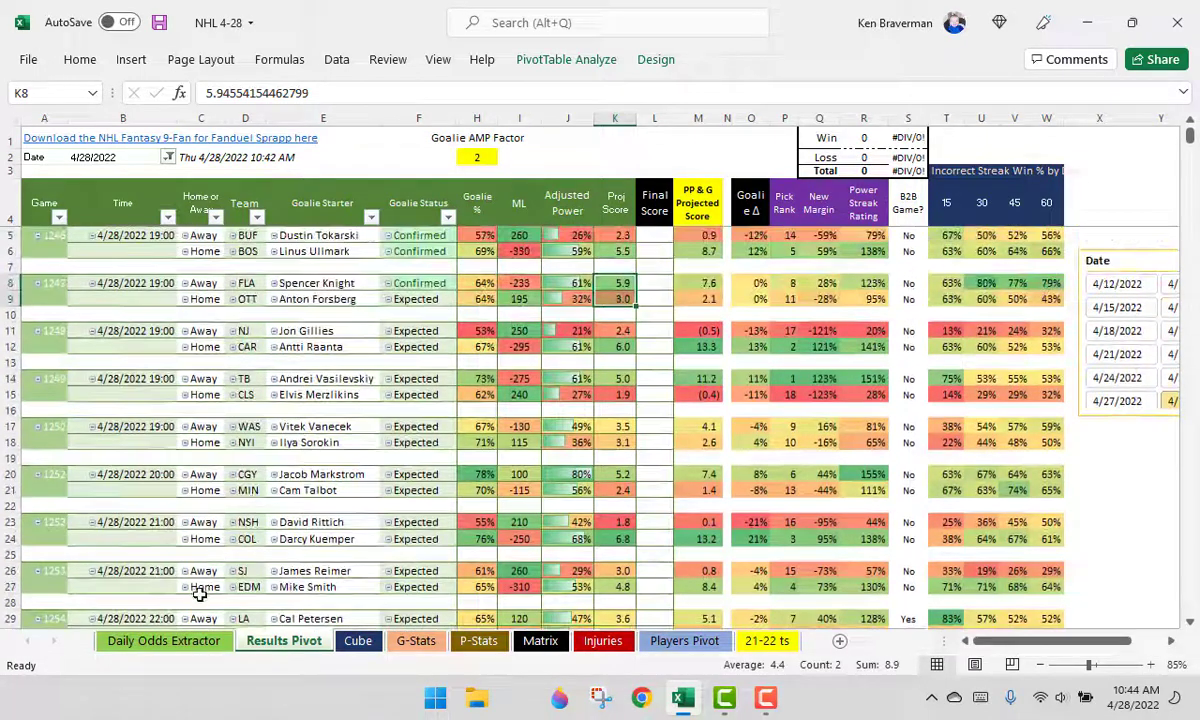
key("ctrl+Page_Up")
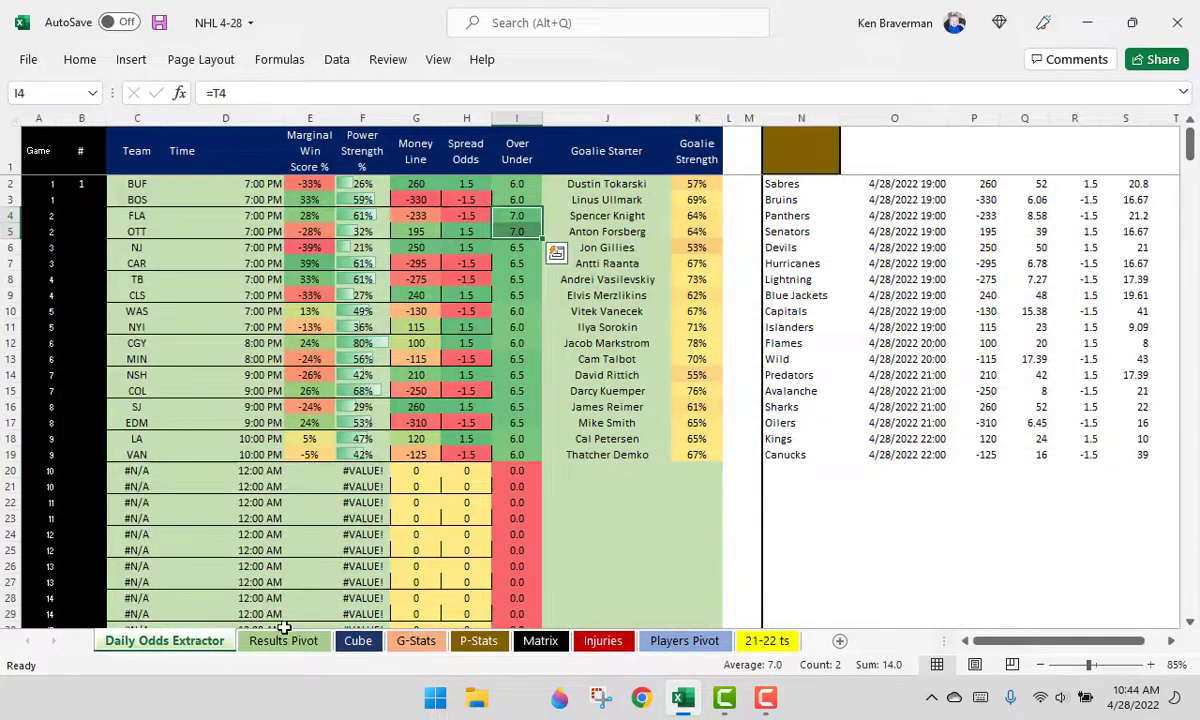
left_click(285, 638)
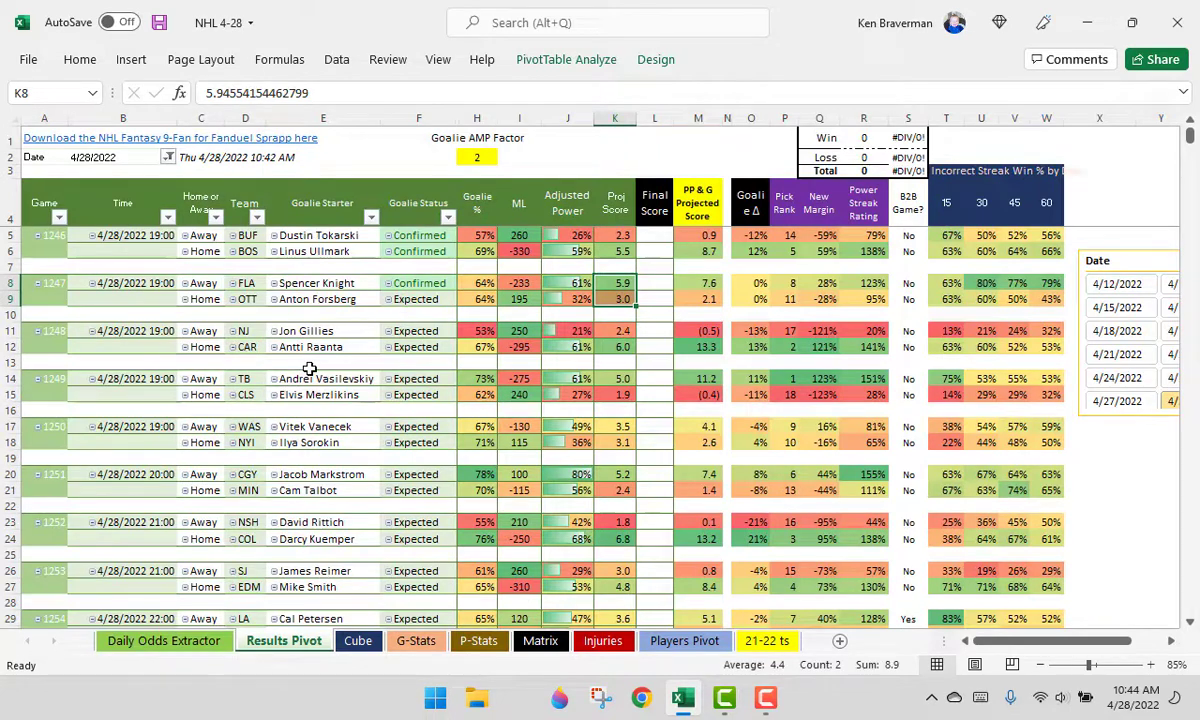
left_click(182, 640)
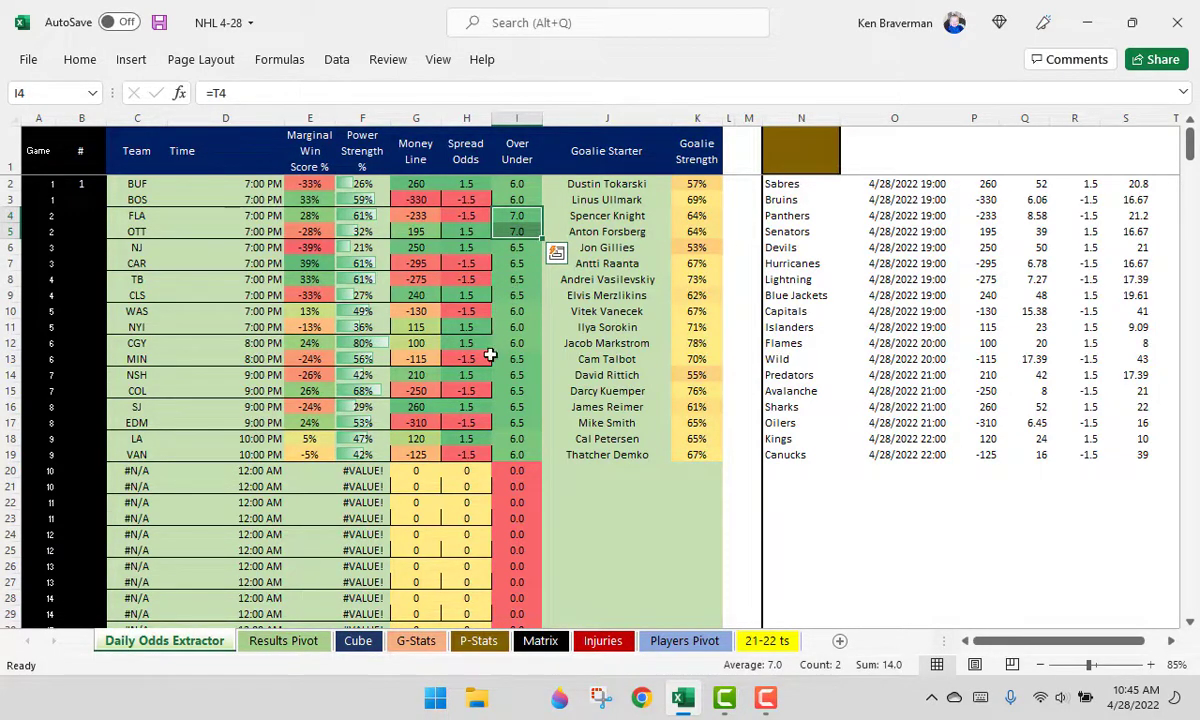
left_click(283, 640)
scroll(427, 320, "down", 1)
scroll(427, 320, "down", 2)
scroll(420, 300, "up", 2)
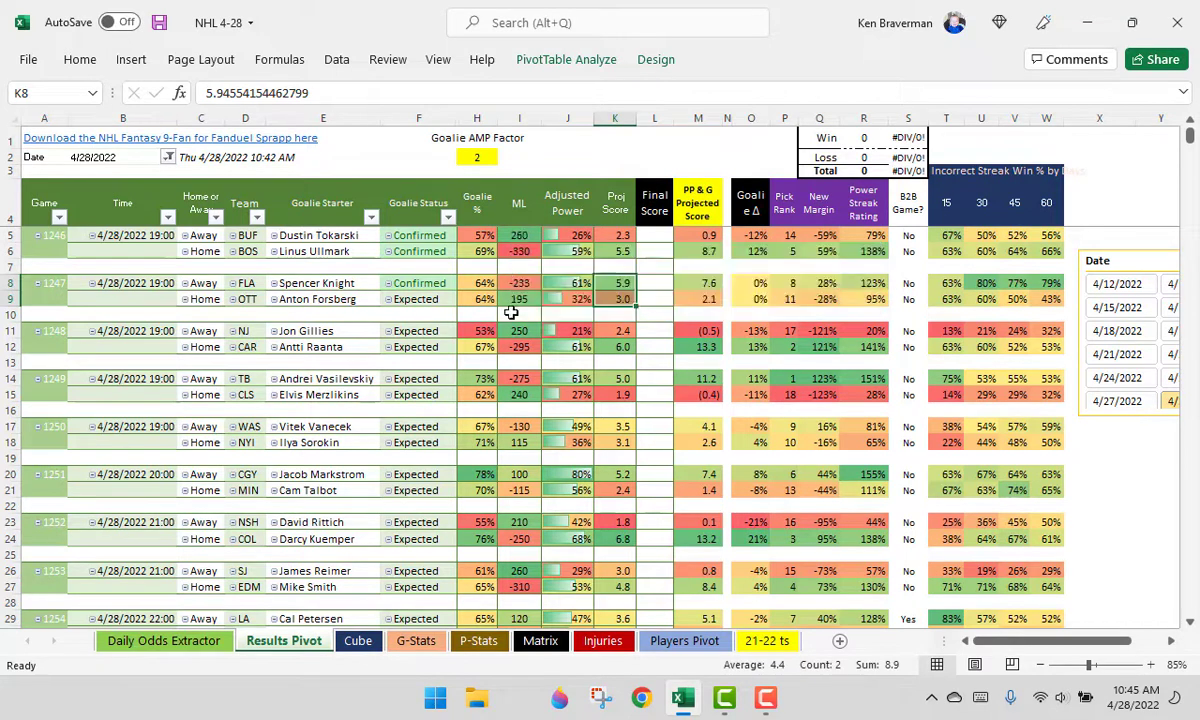
left_click(518, 299)
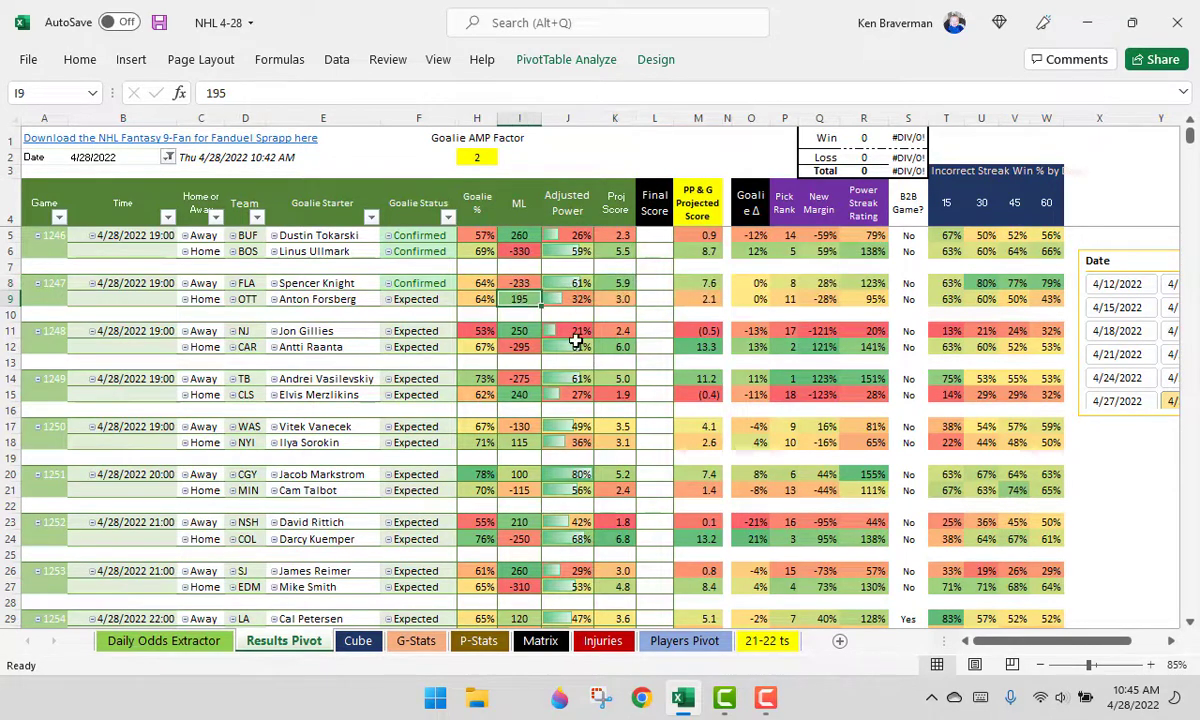